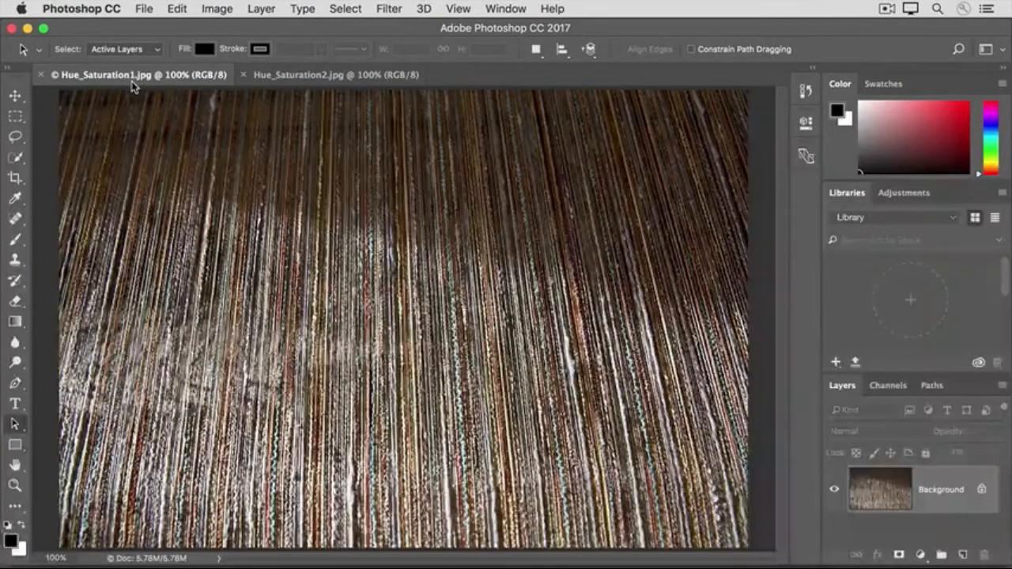
# Step: Try an overall hue shift of -155 on Hue_Saturation1.jpg with a Hue/Saturation adjustment, and reset the hue to 0
pyautogui.click(212, 11)
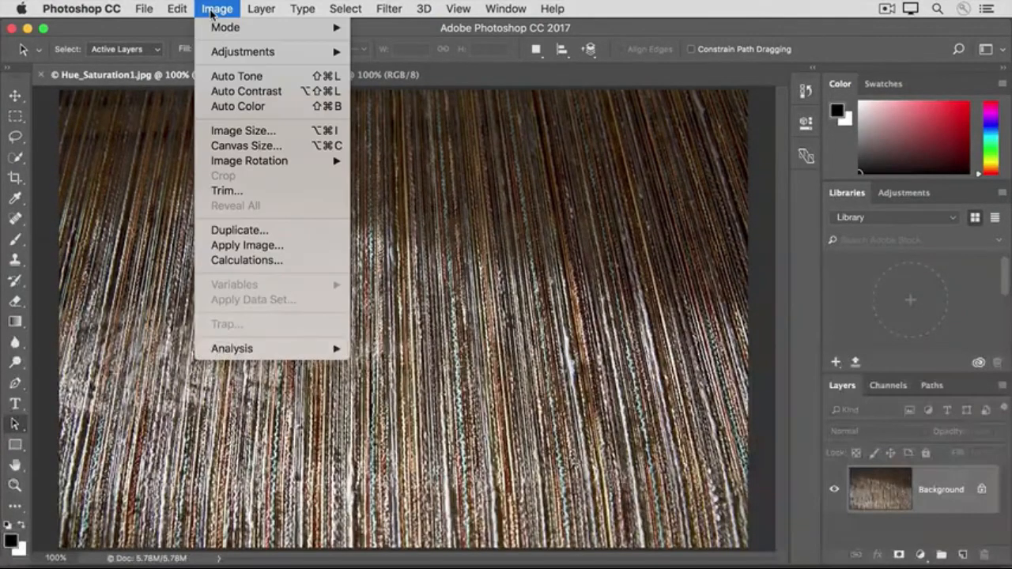
pyautogui.moveTo(211, 50)
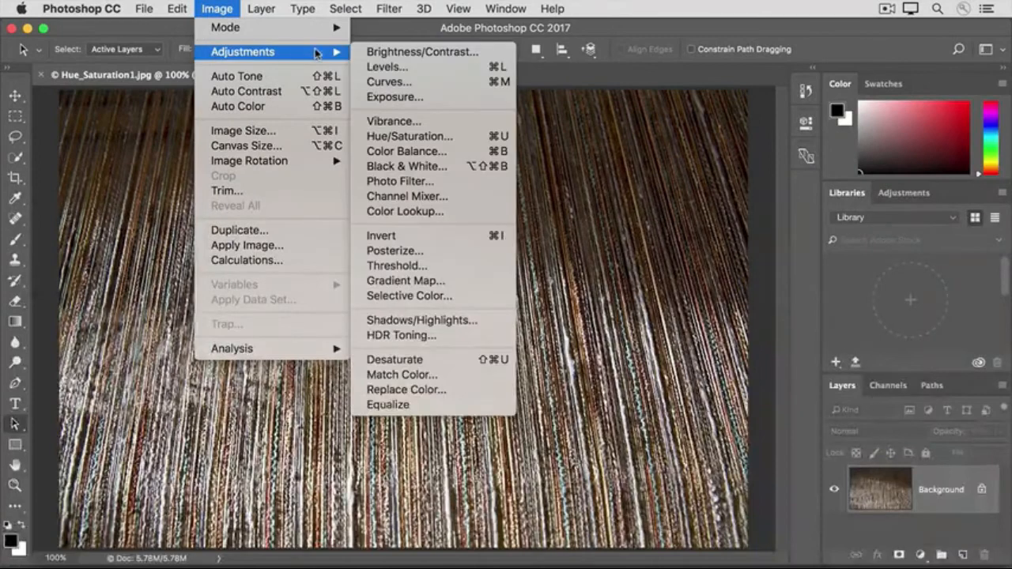
pyautogui.click(362, 140)
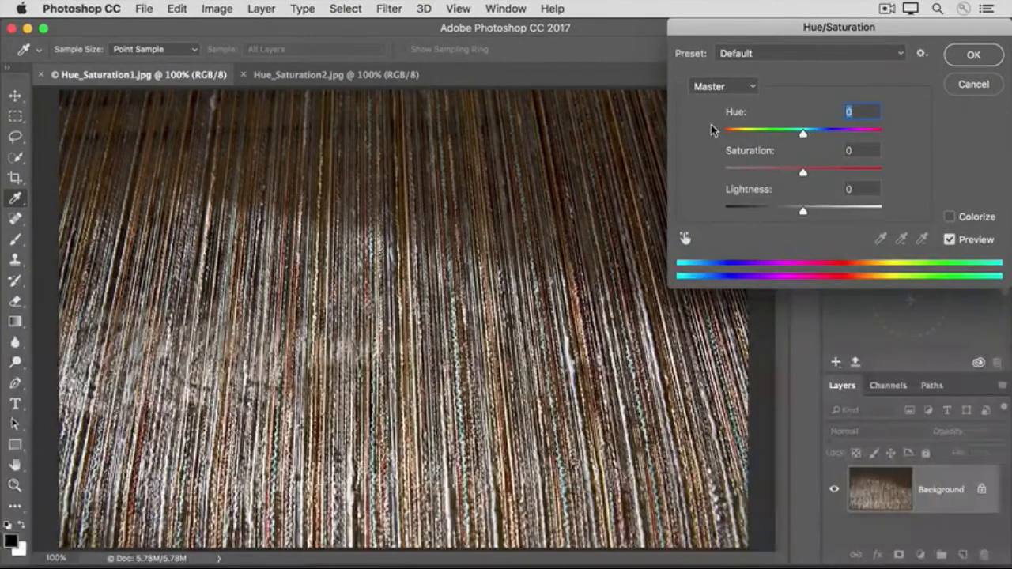
pyautogui.moveTo(802, 134); pyautogui.dragTo(729, 135)
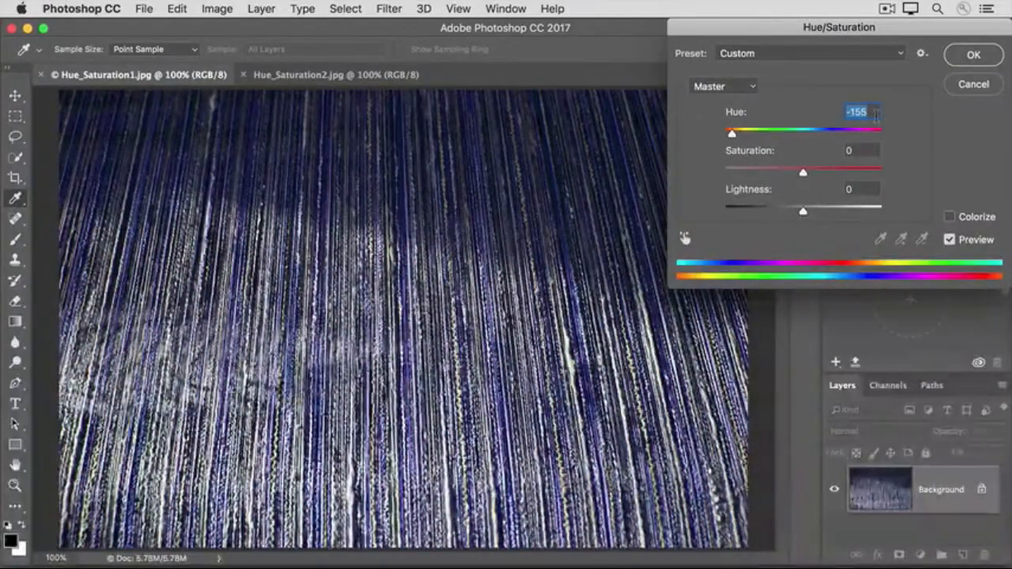
pyautogui.doubleClick(835, 113)
pyautogui.write('0')
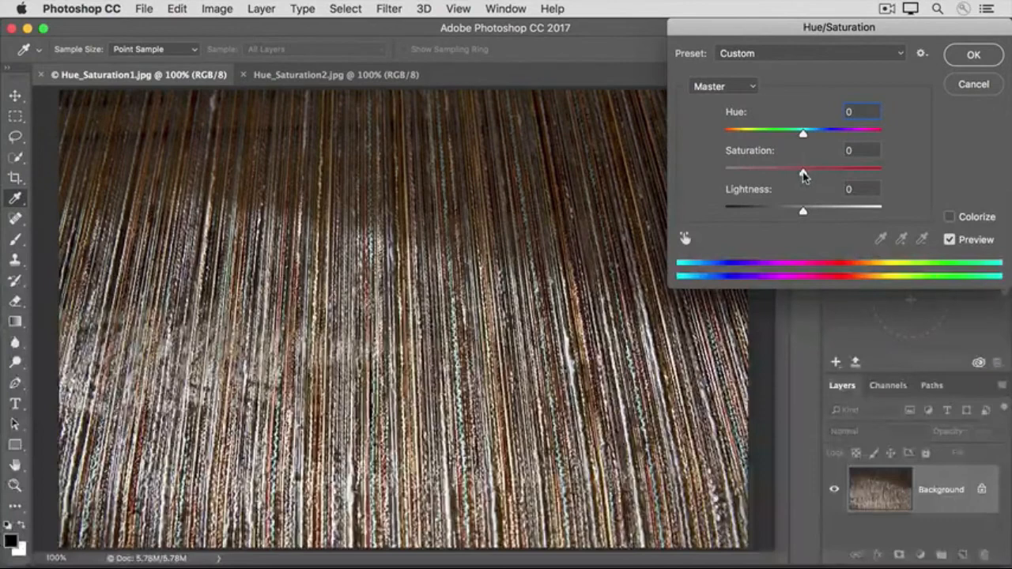
# Step: Try a reduced overall saturation and a lightness of +40, resetting each to 0, and discard the Hue/Saturation adjustment
pyautogui.moveTo(802, 170); pyautogui.dragTo(764, 171)
pyautogui.write('0')
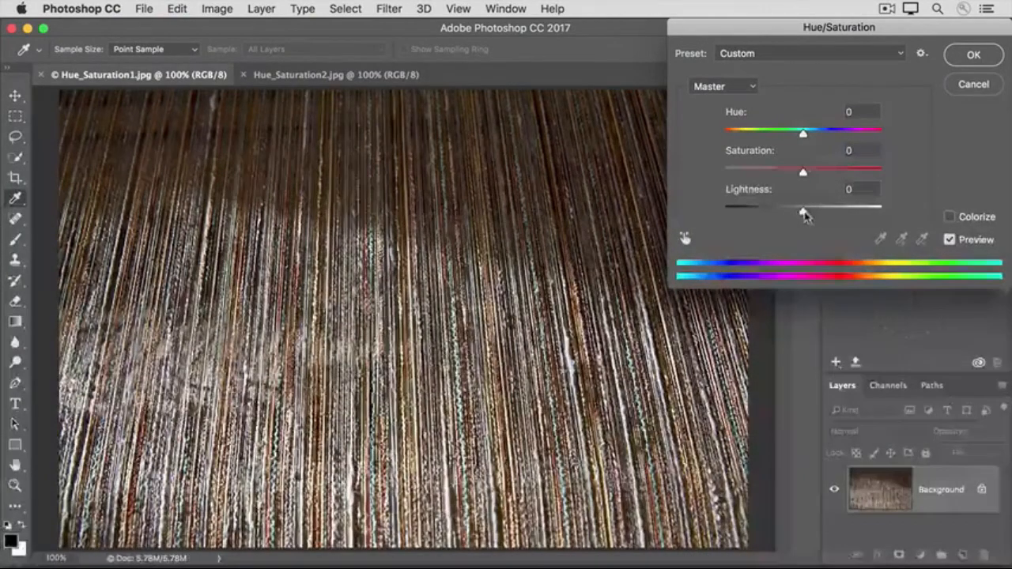
pyautogui.moveTo(802, 213); pyautogui.dragTo(835, 213)
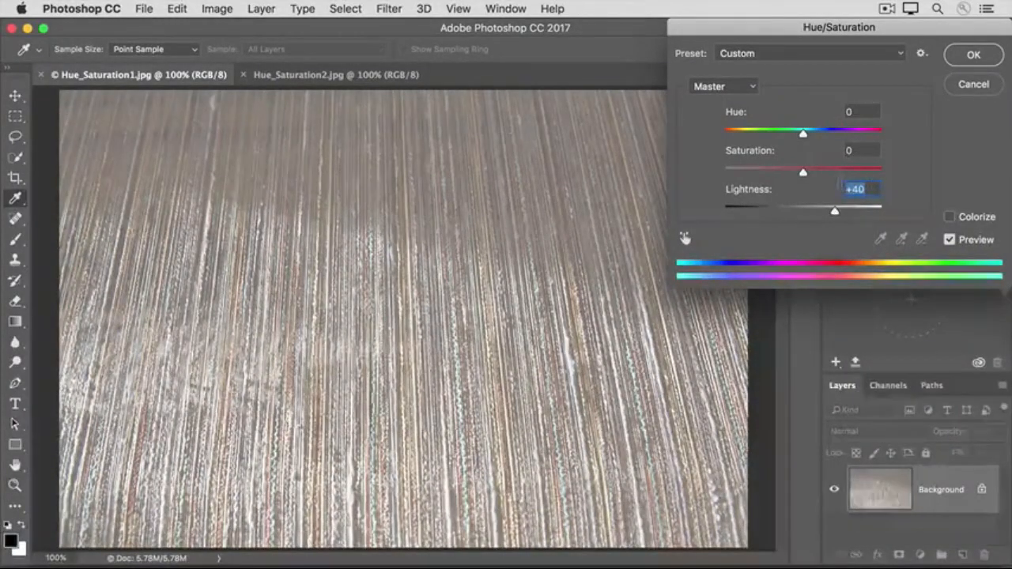
pyautogui.write('0')
pyautogui.press('Tab')
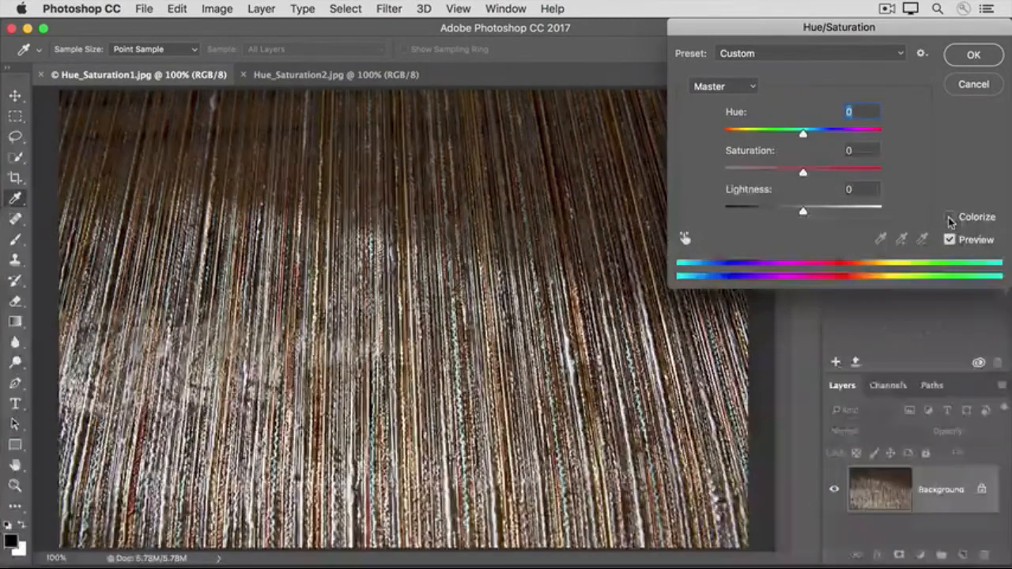
pyautogui.click(972, 83)
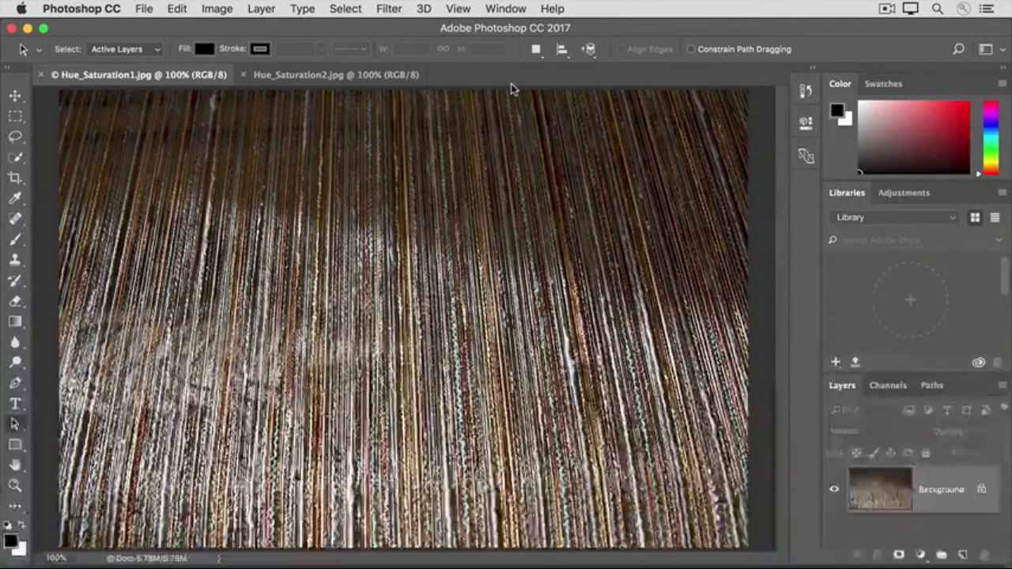
# Step: In Hue_Saturation2.jpg, start a Hue/Saturation adjustment and set the saturation of the Yellows to -30
pyautogui.click(309, 79)
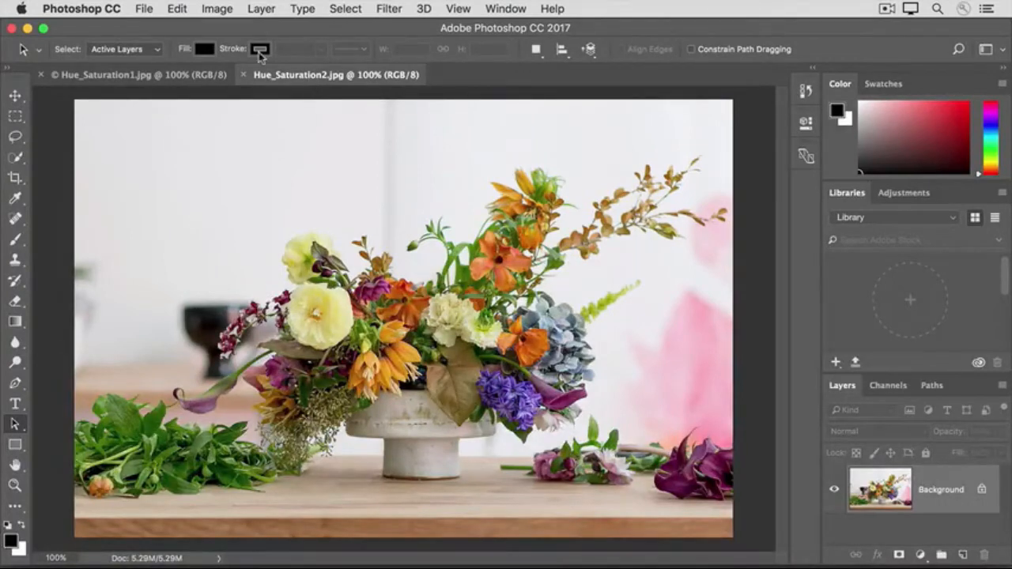
pyautogui.click(210, 10)
pyautogui.moveTo(208, 52)
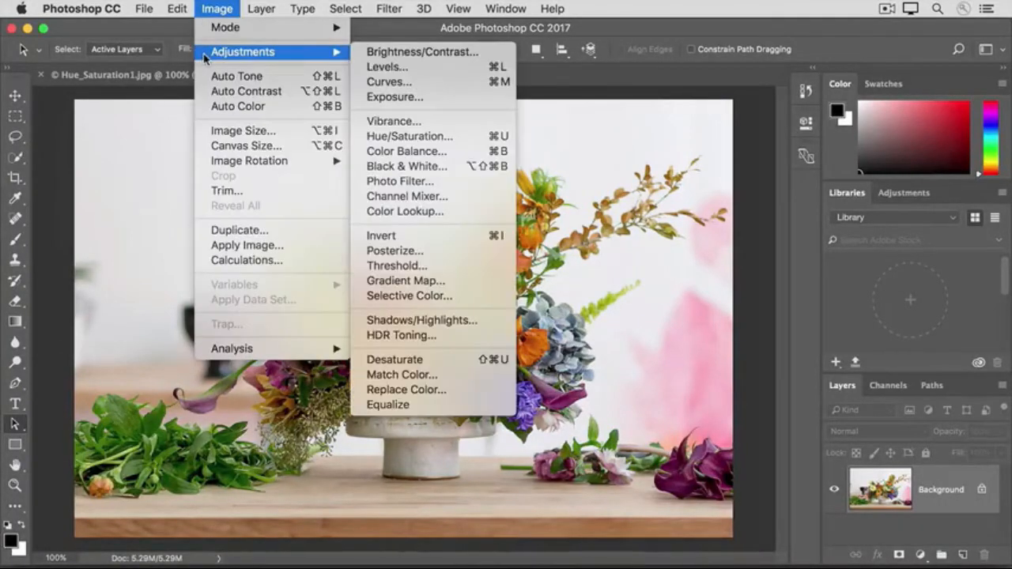
pyautogui.click(360, 138)
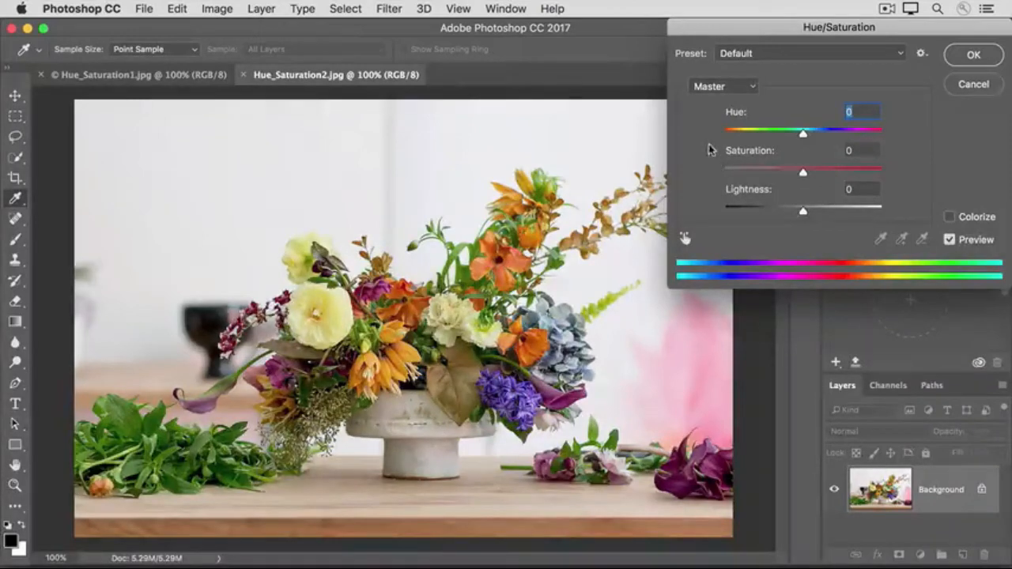
pyautogui.click(752, 86)
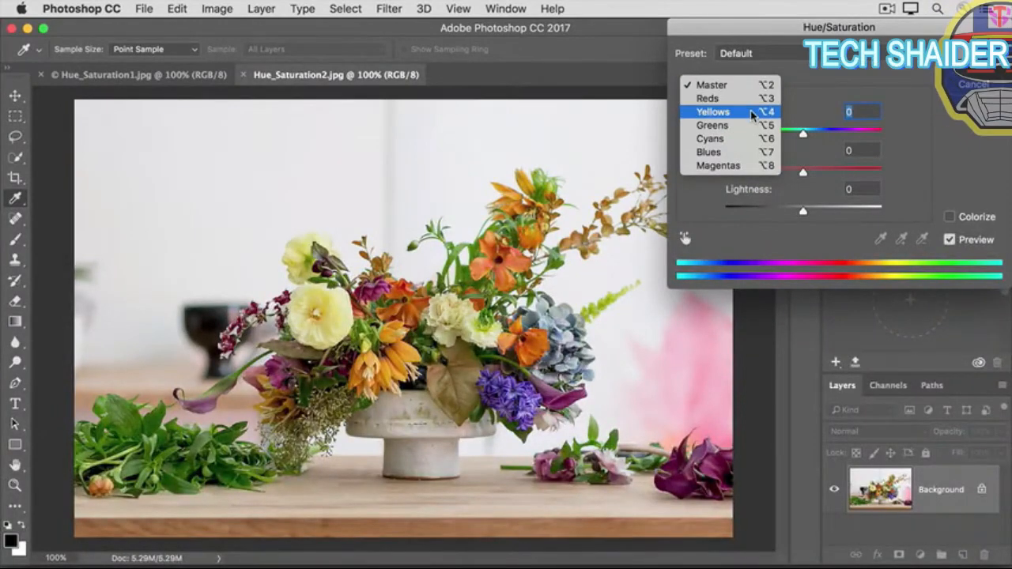
pyautogui.click(751, 113)
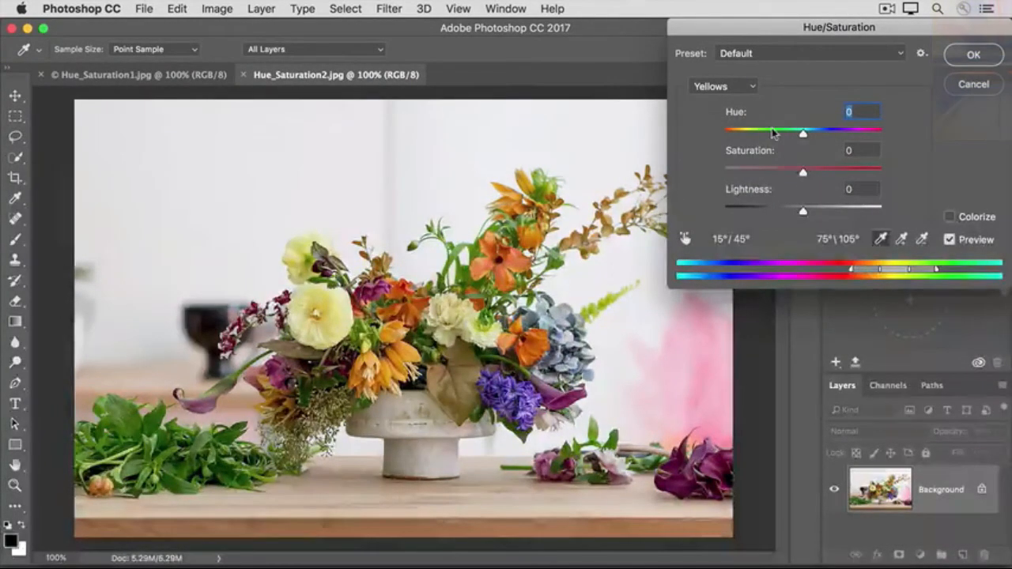
pyautogui.moveTo(803, 171); pyautogui.dragTo(735, 172)
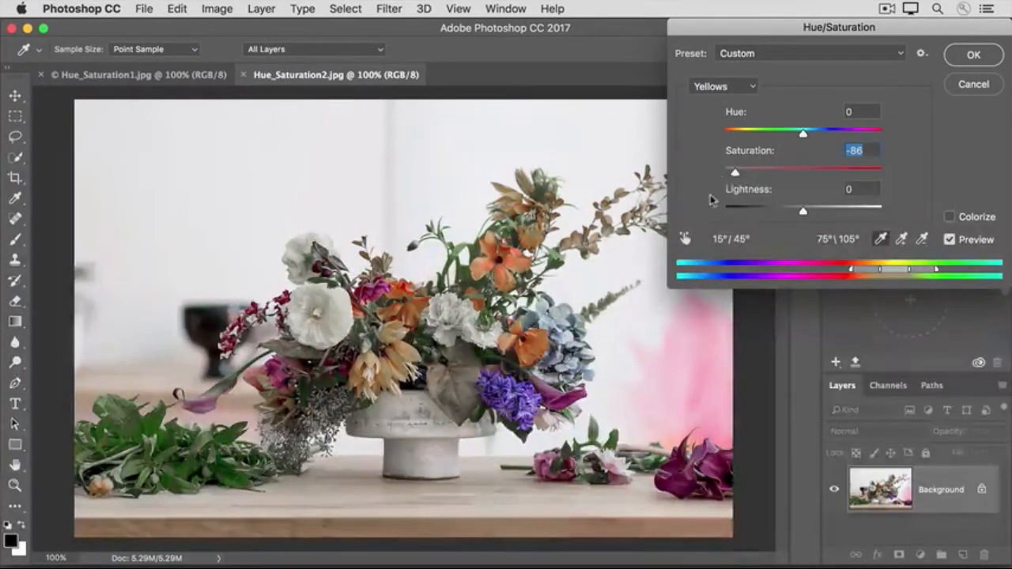
pyautogui.moveTo(736, 173); pyautogui.dragTo(779, 176)
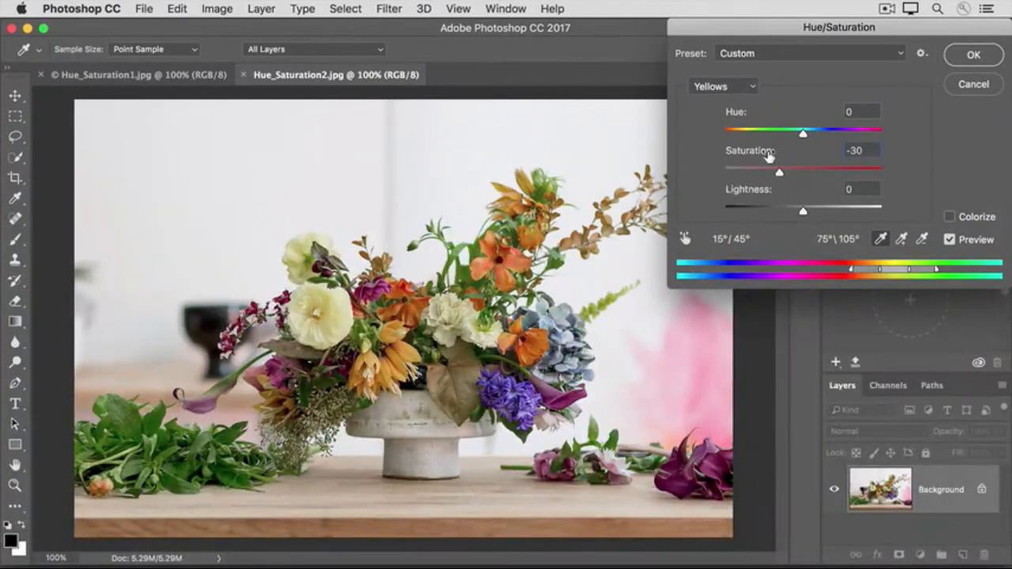
pyautogui.click(752, 89)
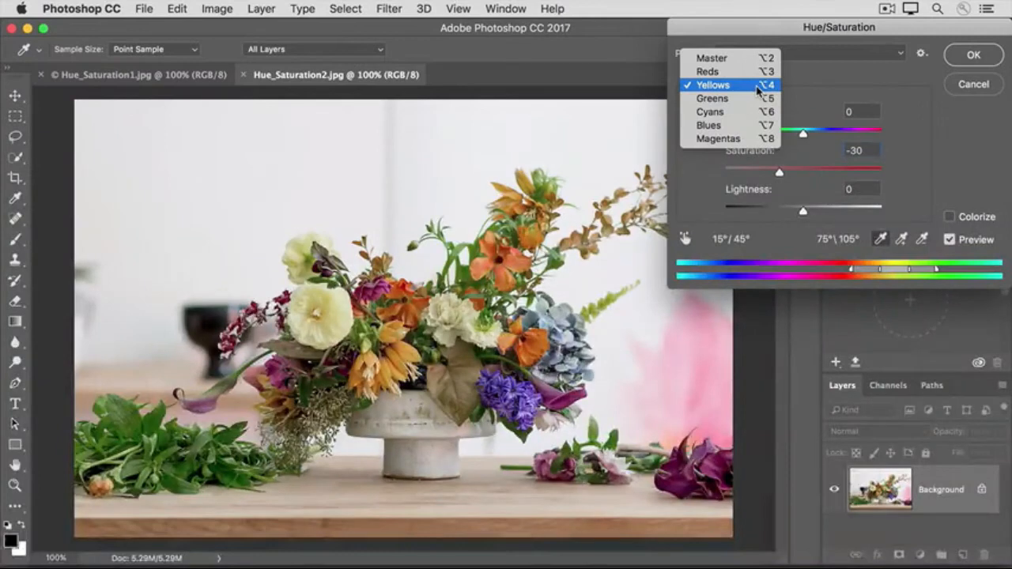
pyautogui.click(788, 86)
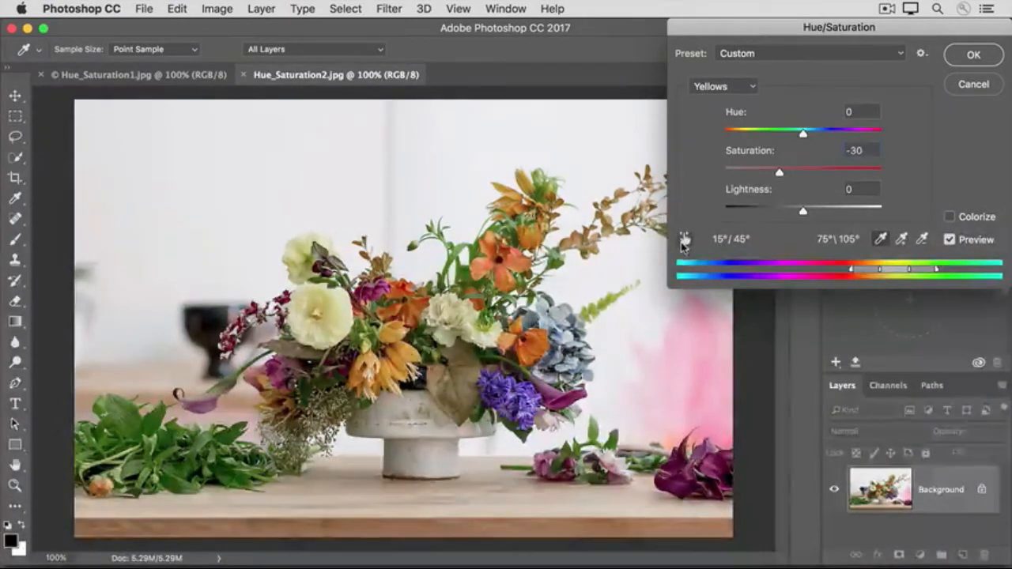
# Step: Sample the orange flower with the on-image adjustment tool, set the Reds saturation to -29, and apply the Hue/Saturation adjustment
pyautogui.click(683, 240)
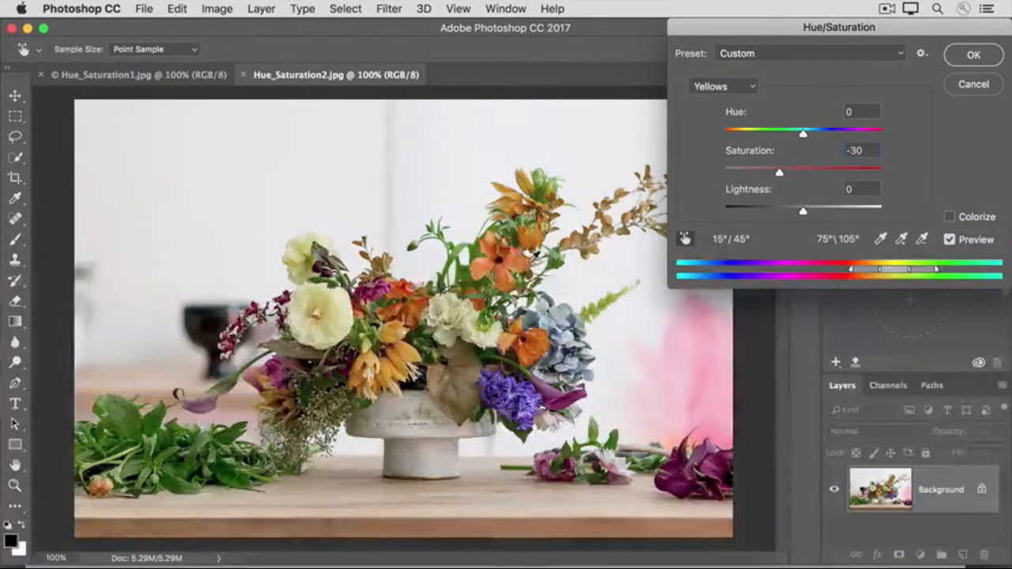
pyautogui.click(518, 255)
pyautogui.moveTo(494, 266); pyautogui.dragTo(627, 270)
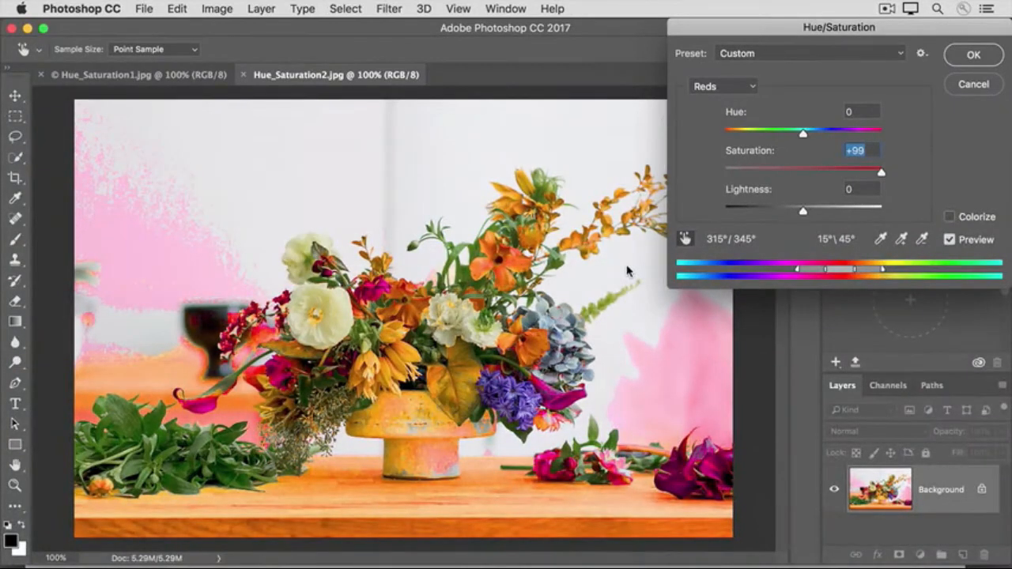
pyautogui.moveTo(627, 271); pyautogui.dragTo(529, 267)
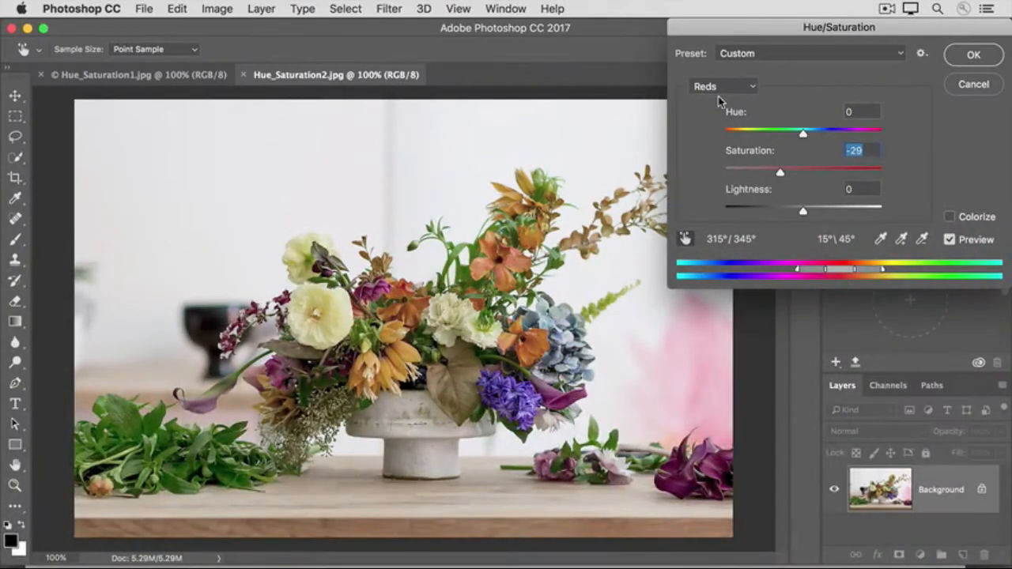
pyautogui.click(688, 240)
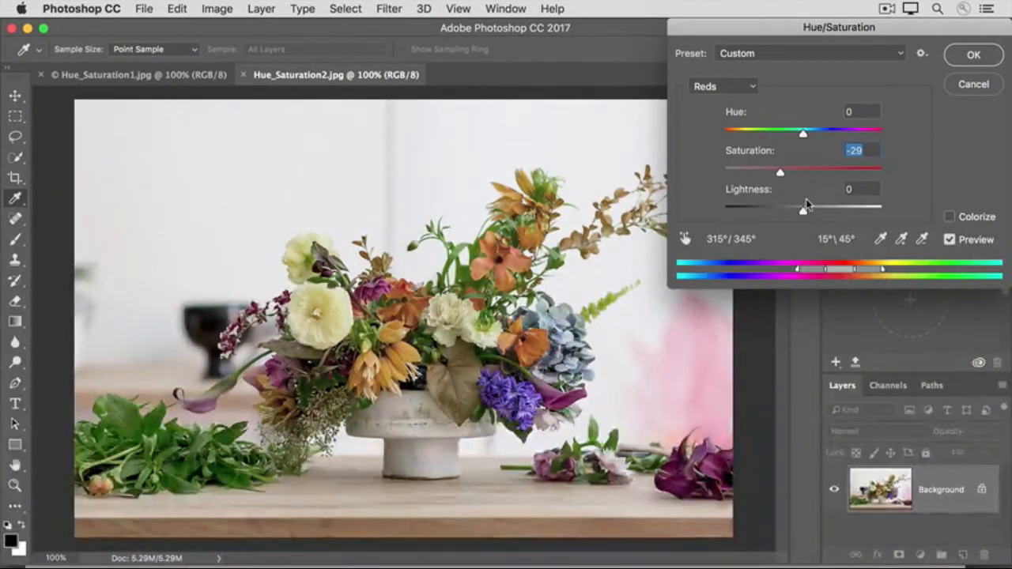
pyautogui.click(969, 54)
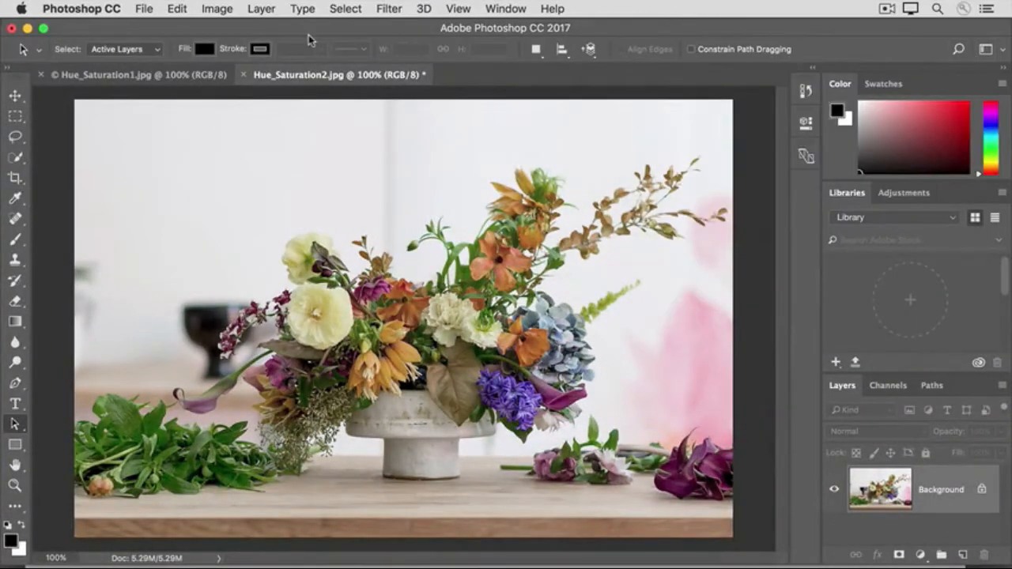
pyautogui.click(143, 8)
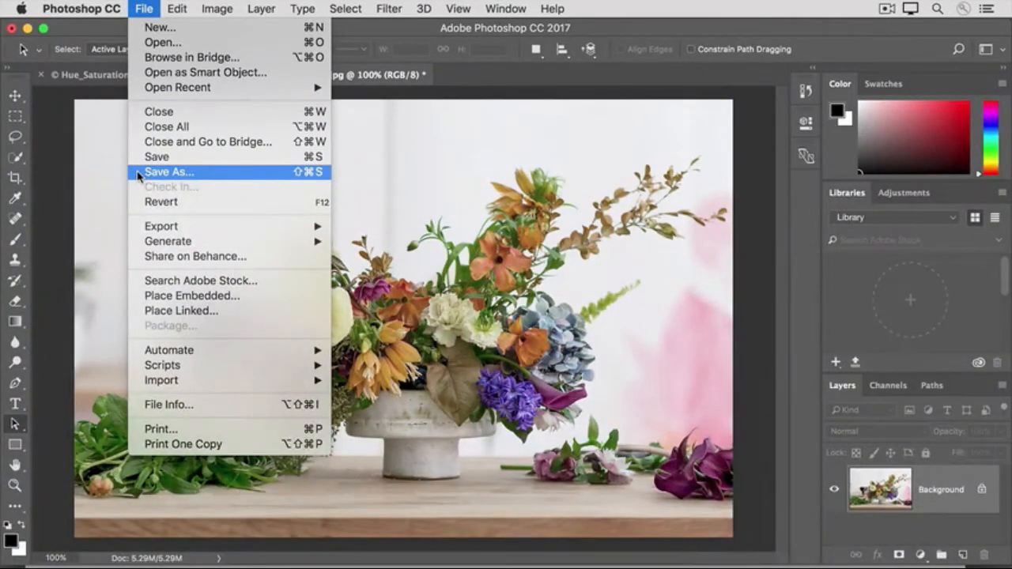
pyautogui.click(101, 178)
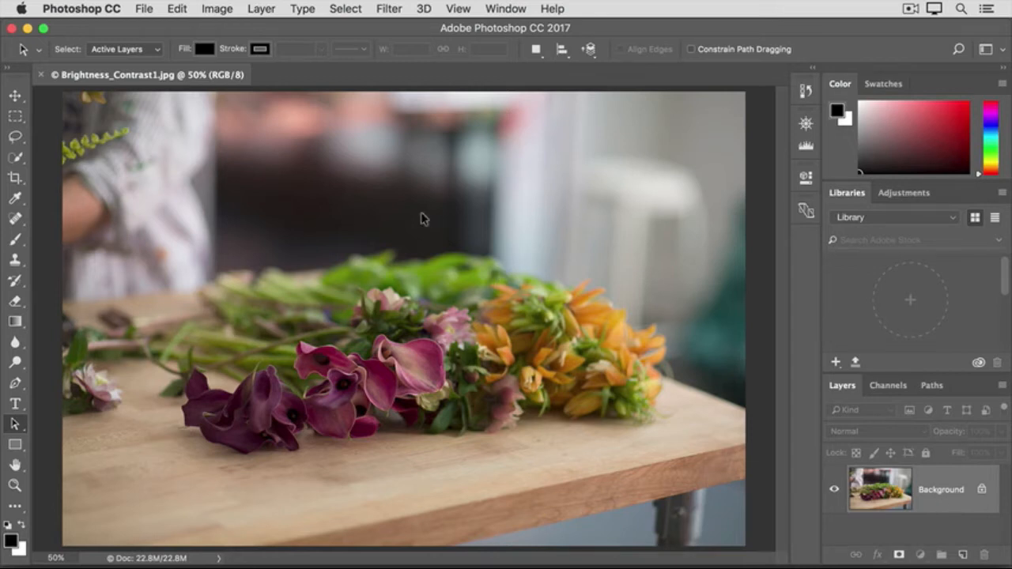
# Step: Start a Brightness/Contrast adjustment on Brightness_Contrast1.jpg and set the brightness to 50
pyautogui.click(217, 9)
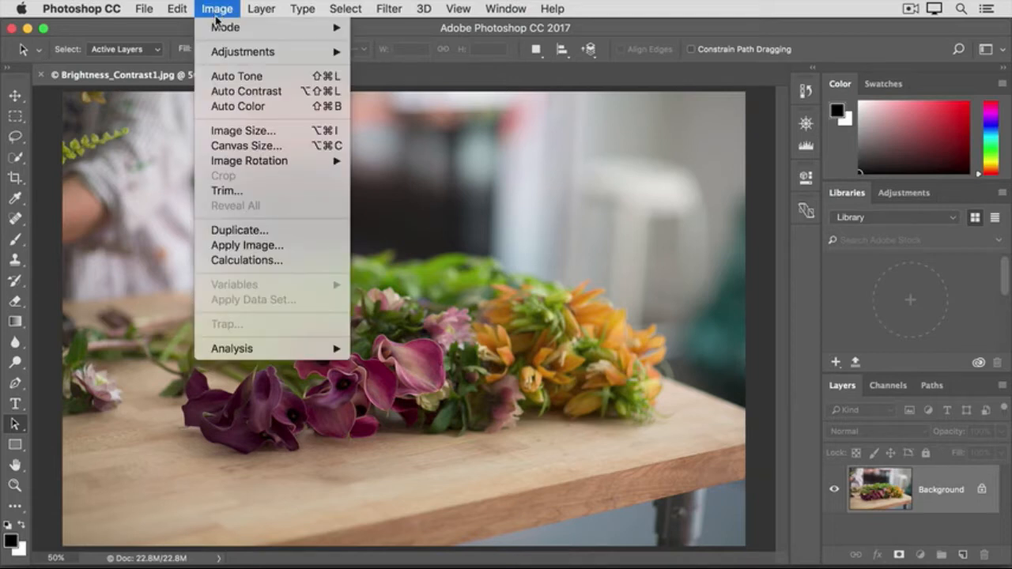
pyautogui.moveTo(280, 56)
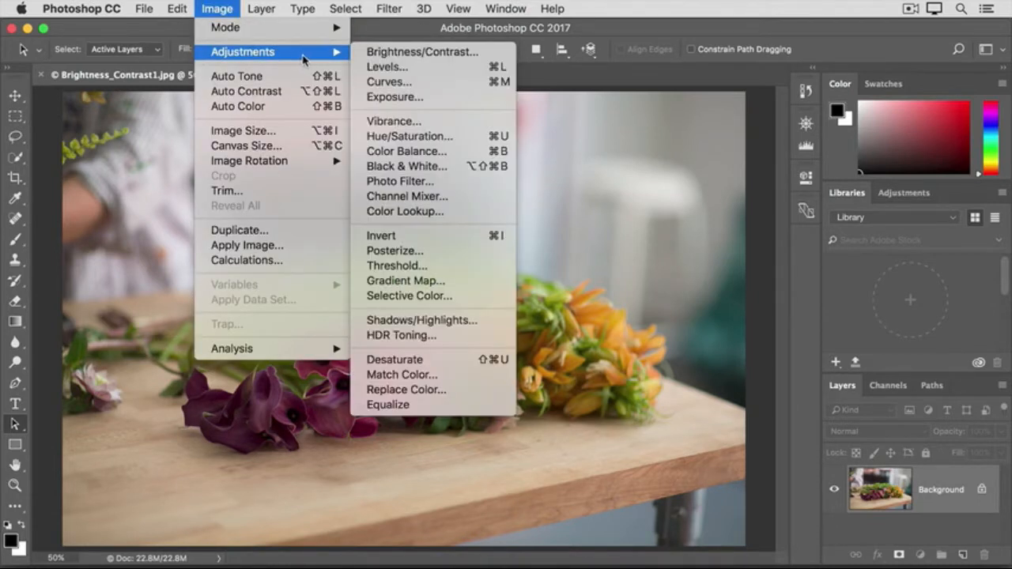
pyautogui.click(362, 53)
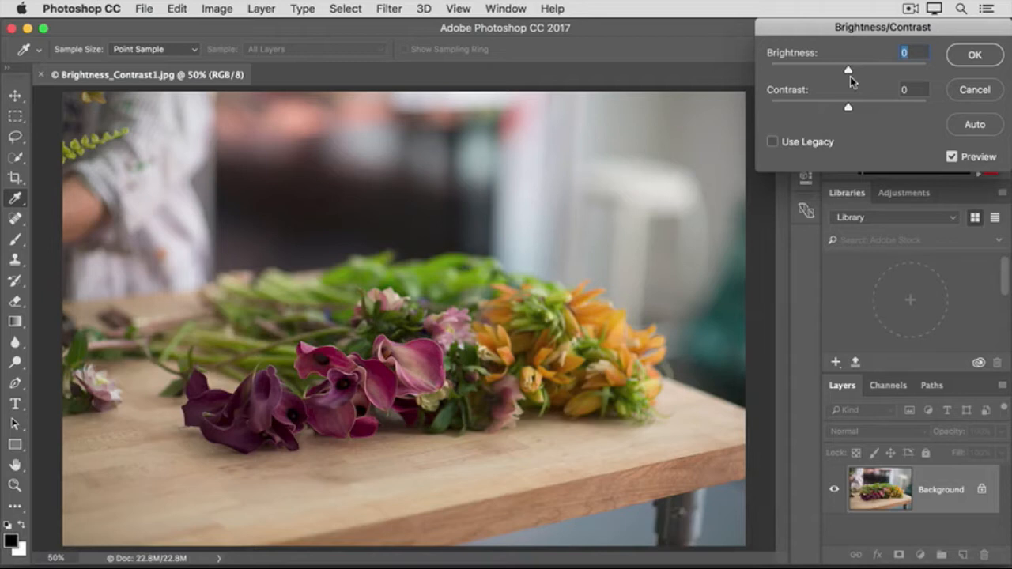
pyautogui.moveTo(849, 70); pyautogui.dragTo(874, 76)
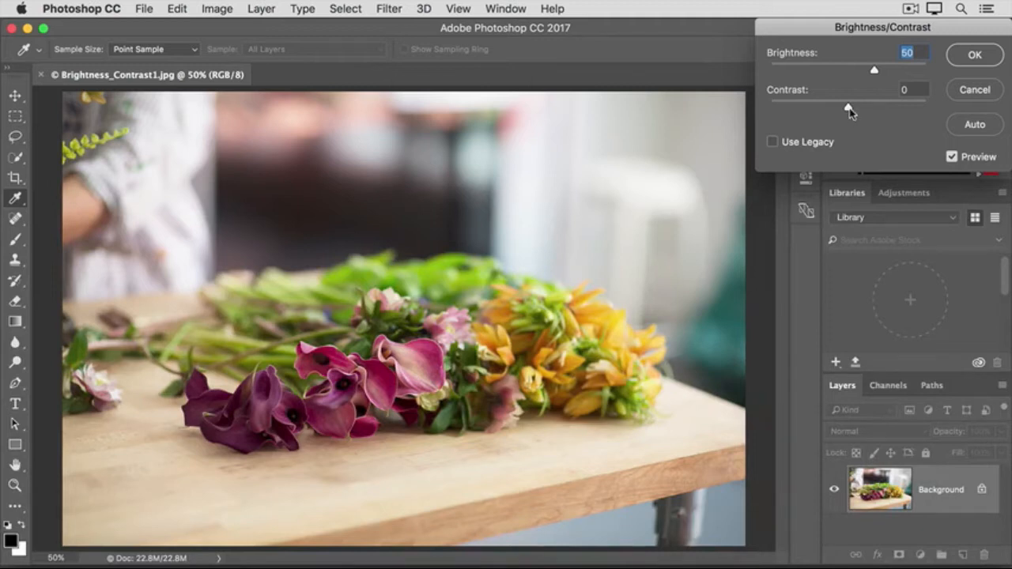
# Step: Try contrast values of 100 and -50 on the flower photo, and reset the contrast to 0
pyautogui.moveTo(848, 109); pyautogui.dragTo(930, 111)
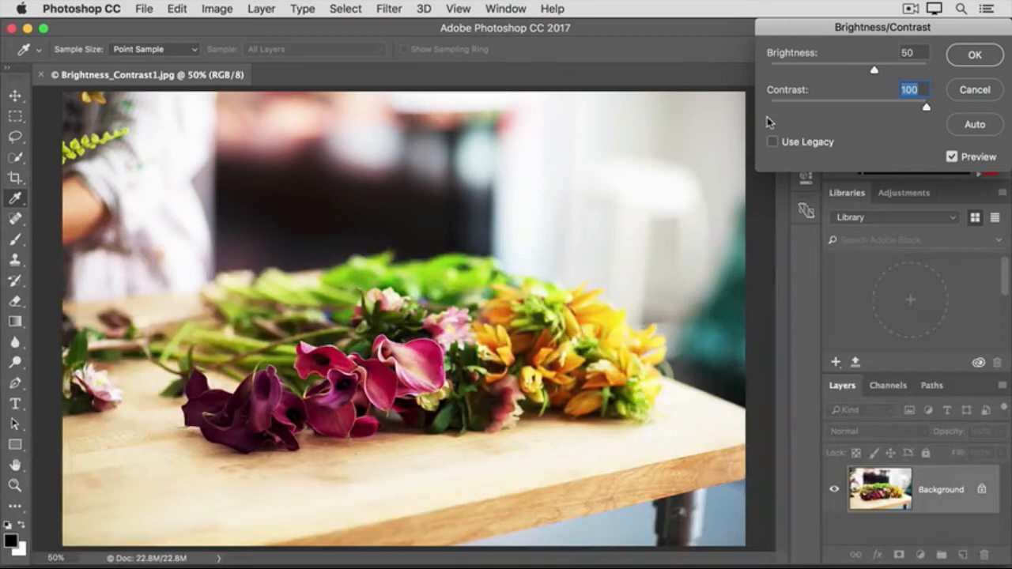
pyautogui.moveTo(922, 111); pyautogui.dragTo(766, 105)
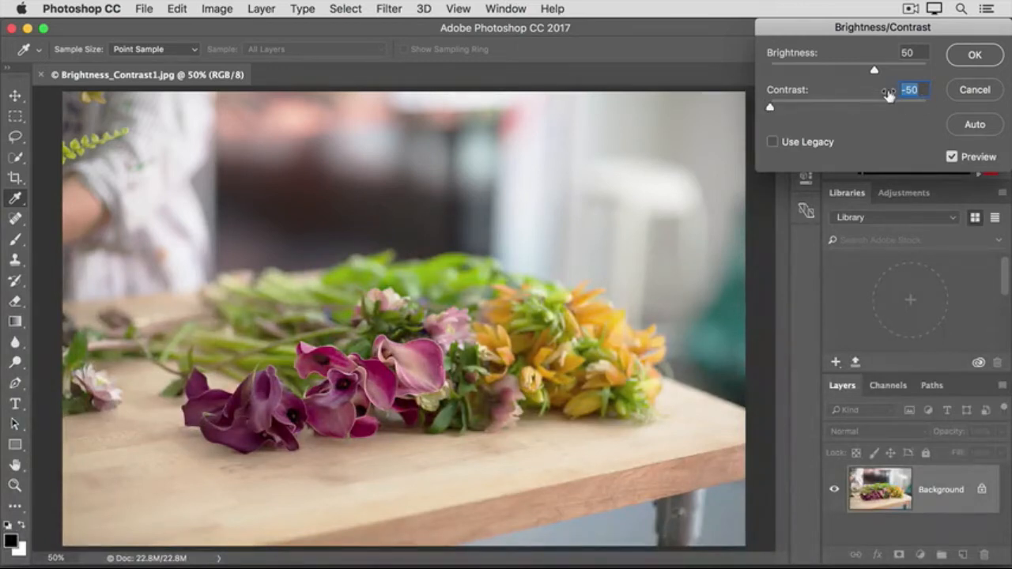
pyautogui.write('0')
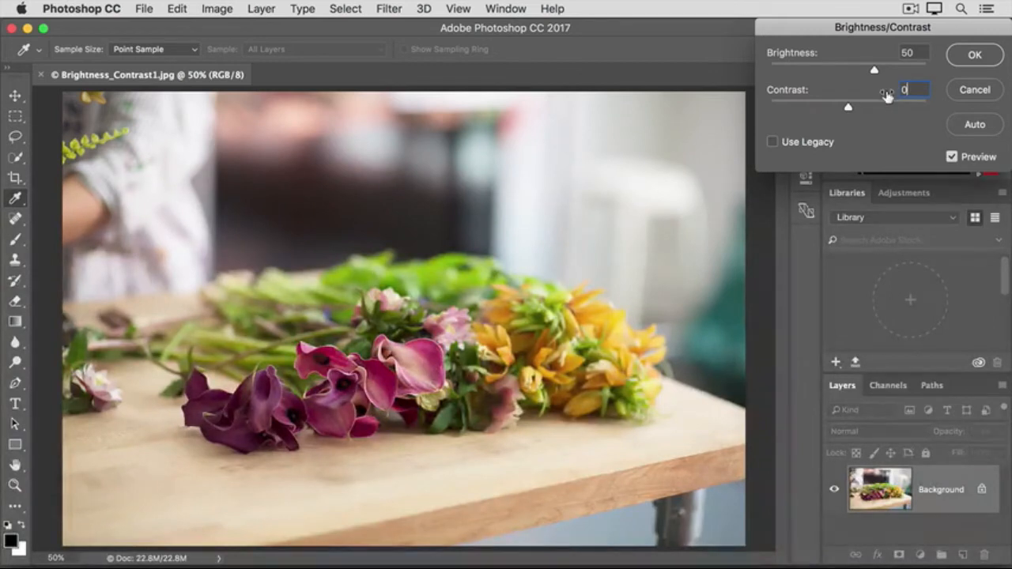
# Step: Set the contrast to 16, compare the photo with and without the preview, and apply the Brightness/Contrast adjustment
pyautogui.moveTo(849, 107); pyautogui.dragTo(862, 110)
pyautogui.click(952, 157)
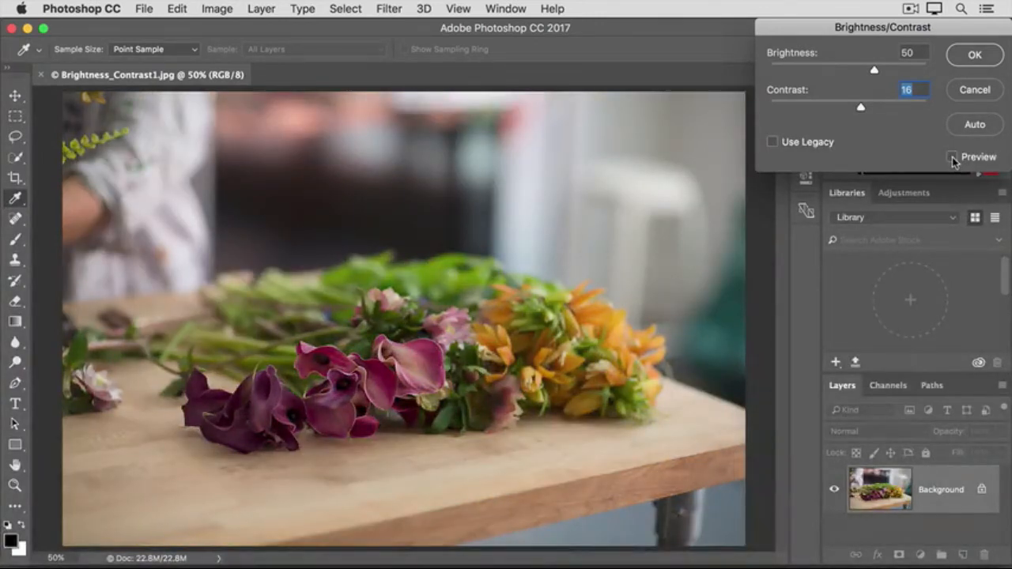
pyautogui.click(953, 157)
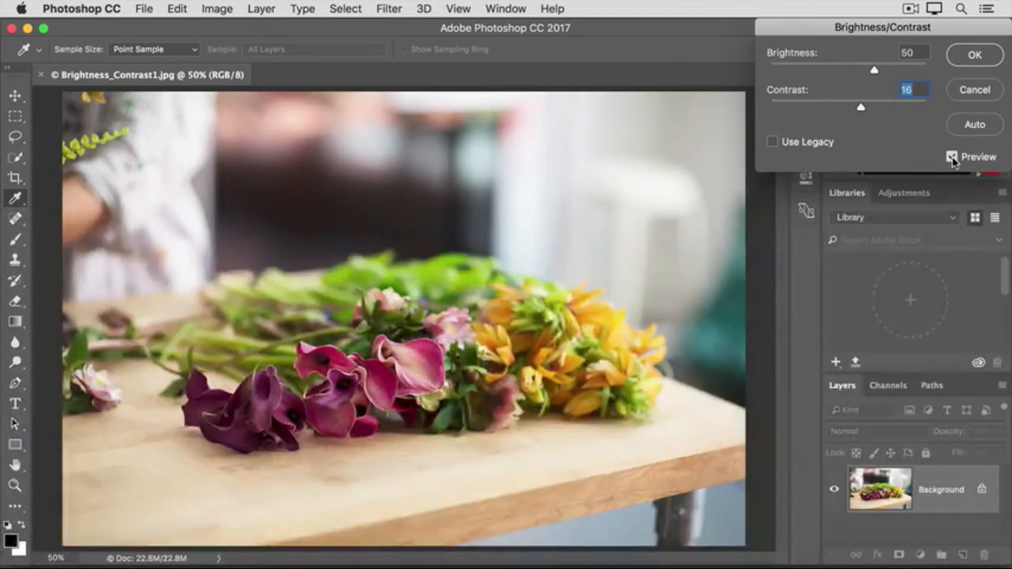
pyautogui.click(966, 57)
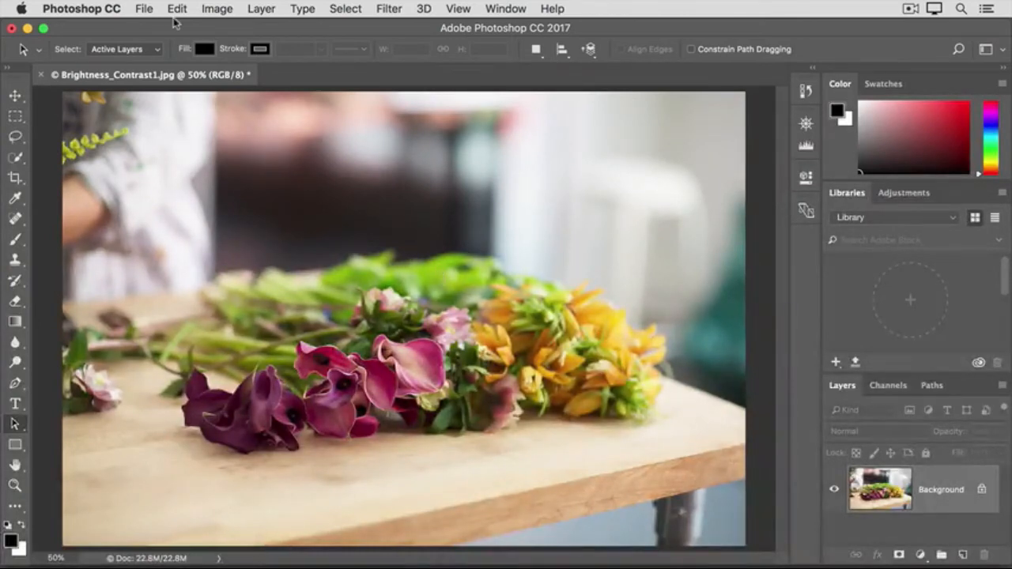
# Step: Save the adjusted flower photo under the new name Brightness_Contrast1-edited.jpg as a JPEG with maximum quality 12
pyautogui.click(145, 10)
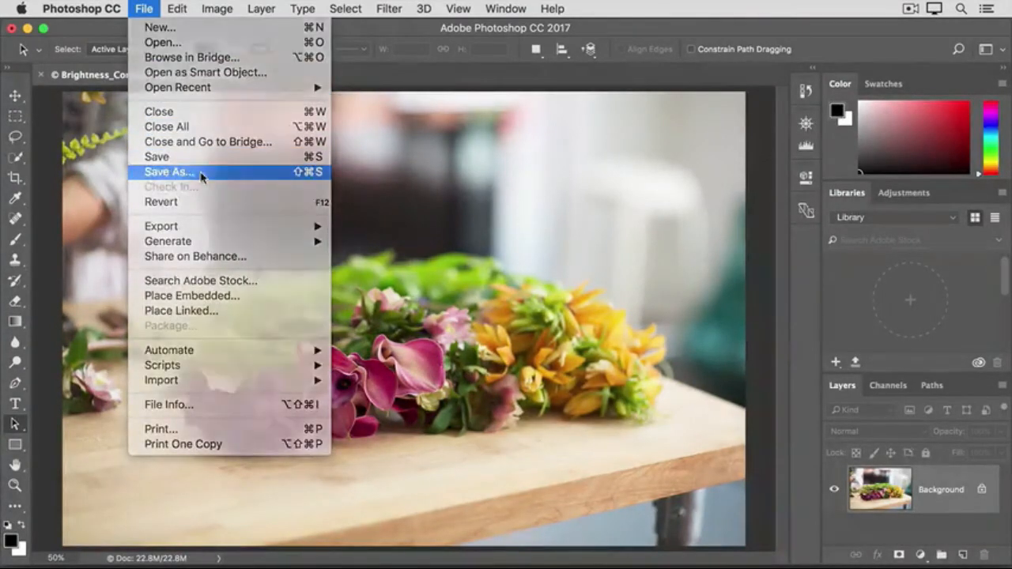
pyautogui.click(200, 173)
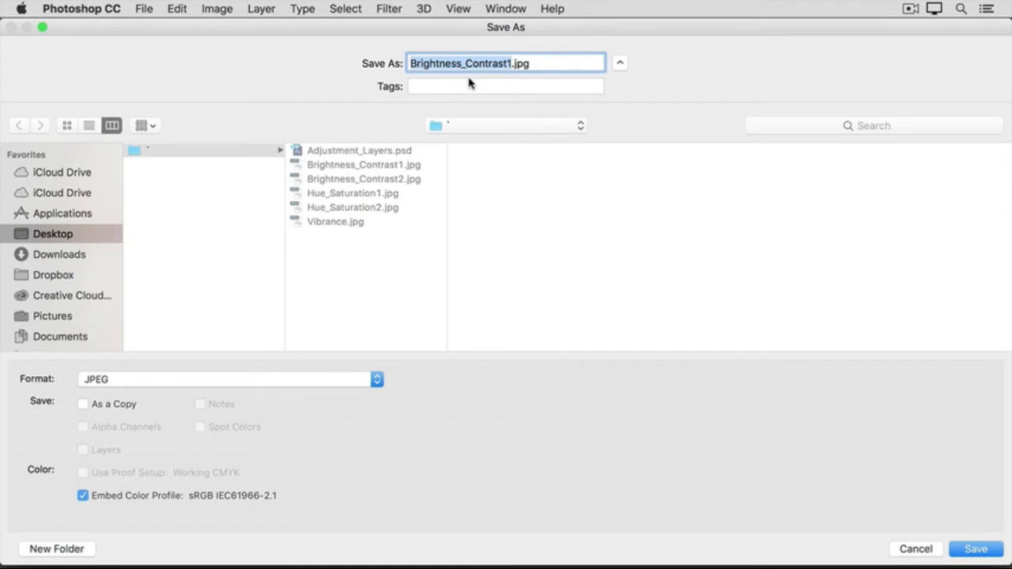
pyautogui.click(512, 63)
pyautogui.write('-edited')
pyautogui.click(974, 549)
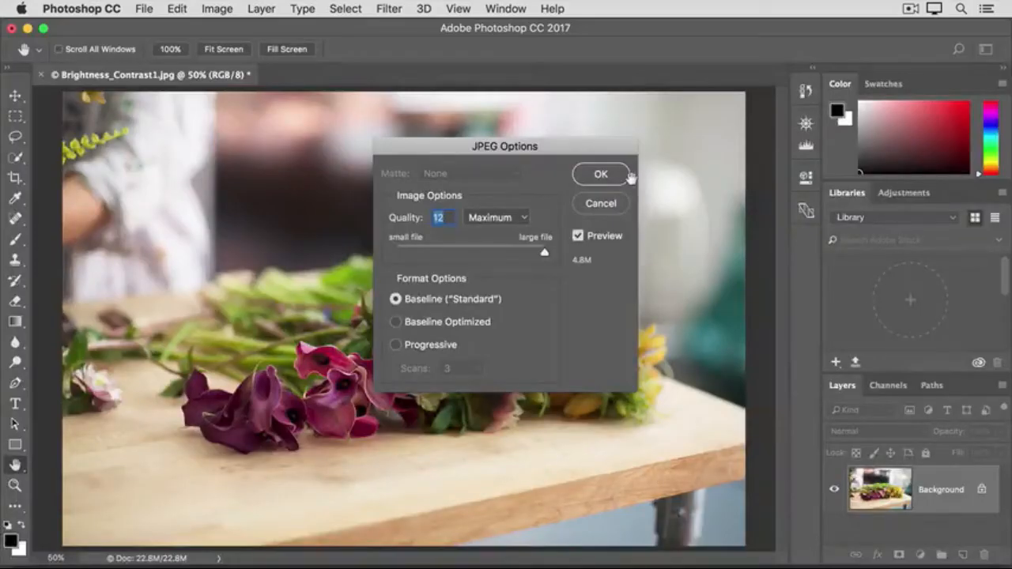
pyautogui.click(628, 176)
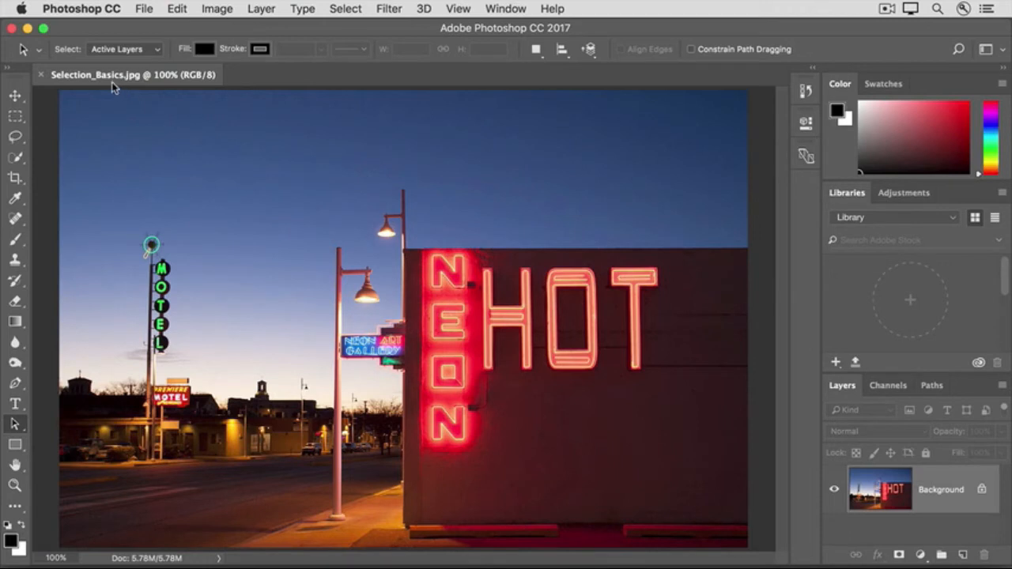
# Step: Select the dark building with the Rectangular Marquee tool, adding its remaining right part and a thin strip of sky above the roofline
pyautogui.click(21, 123)
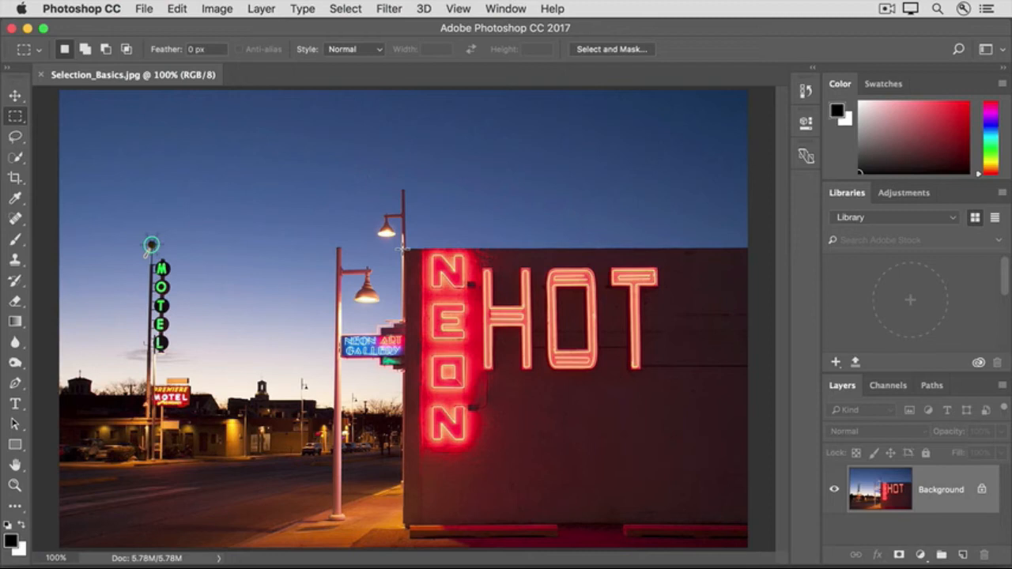
pyautogui.moveTo(402, 249); pyautogui.dragTo(608, 547)
pyautogui.click(85, 51)
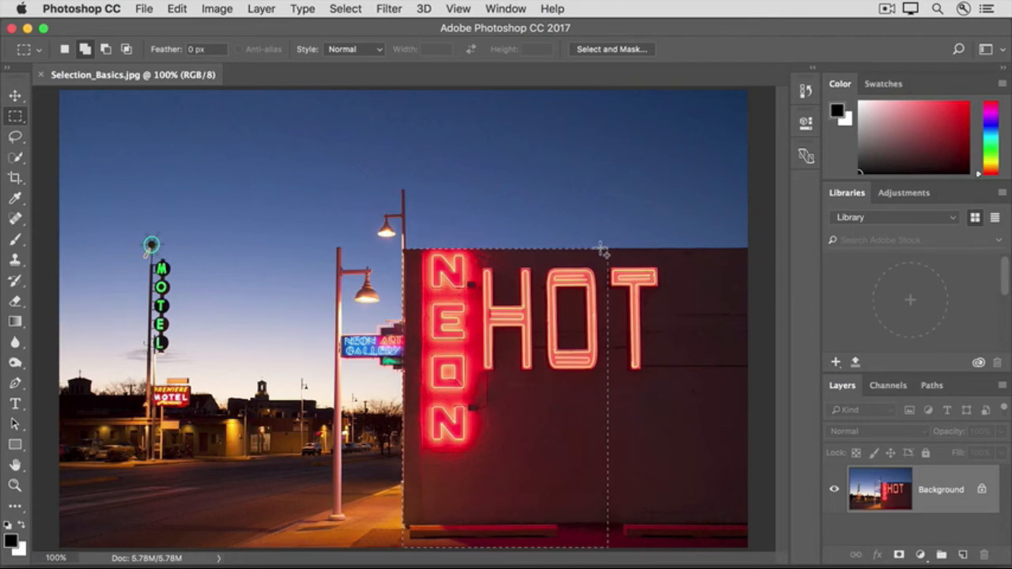
pyautogui.moveTo(602, 251); pyautogui.dragTo(751, 547)
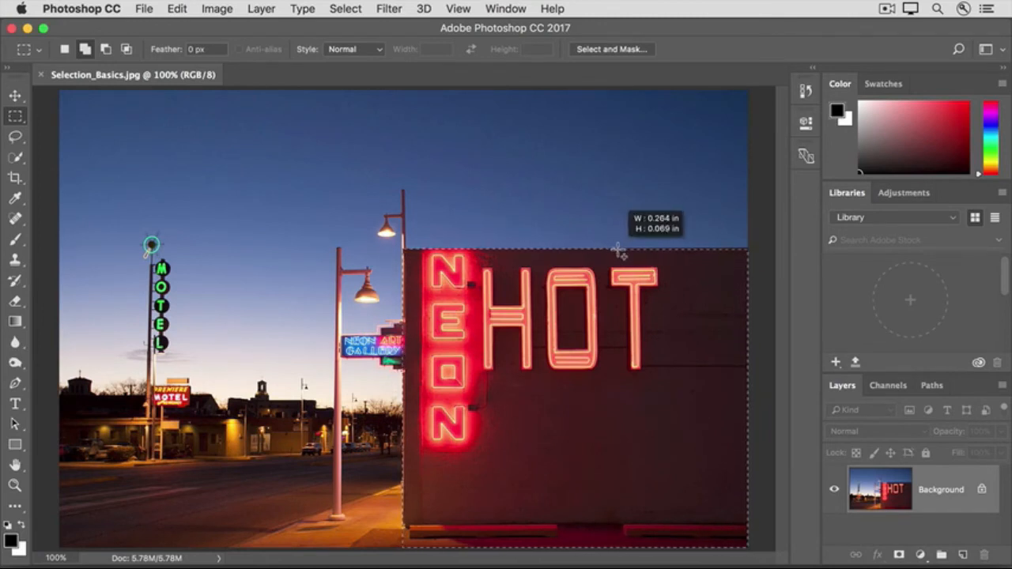
pyautogui.moveTo(671, 253); pyautogui.dragTo(749, 261)
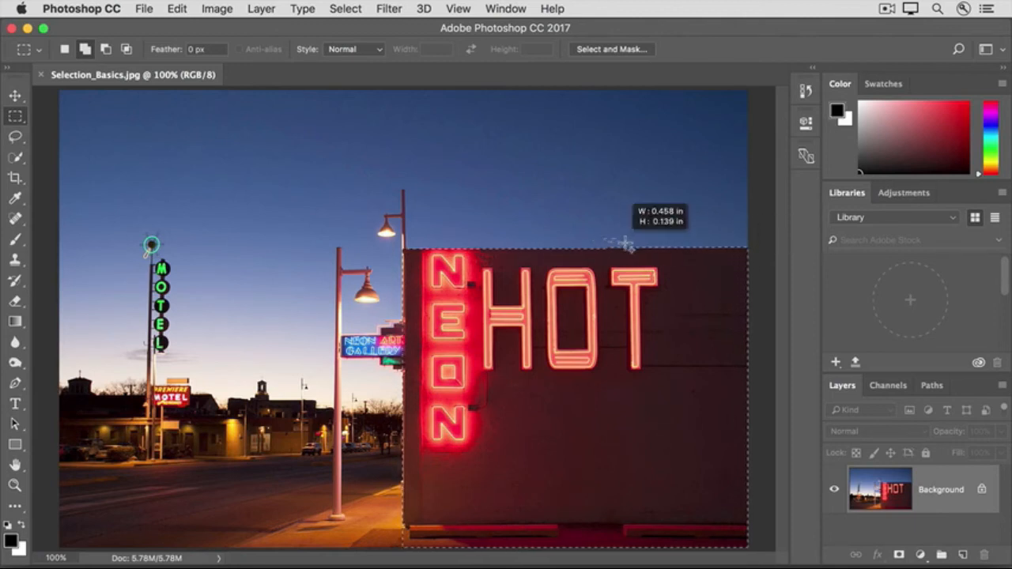
pyautogui.moveTo(713, 251); pyautogui.dragTo(756, 266)
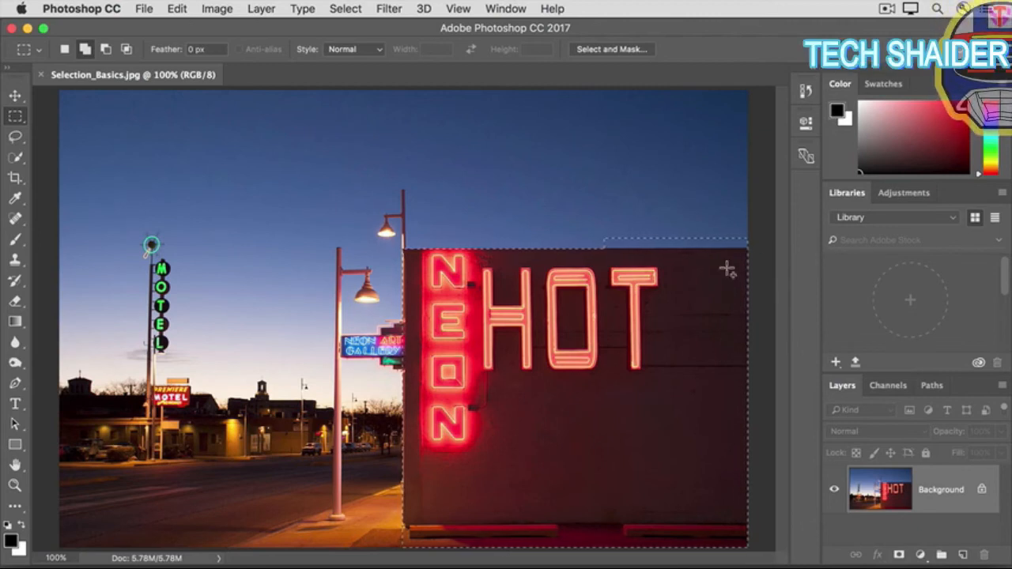
# Step: Subtract the strip of sky above the roofline and the strip along the building's base from the selection
pyautogui.click(109, 49)
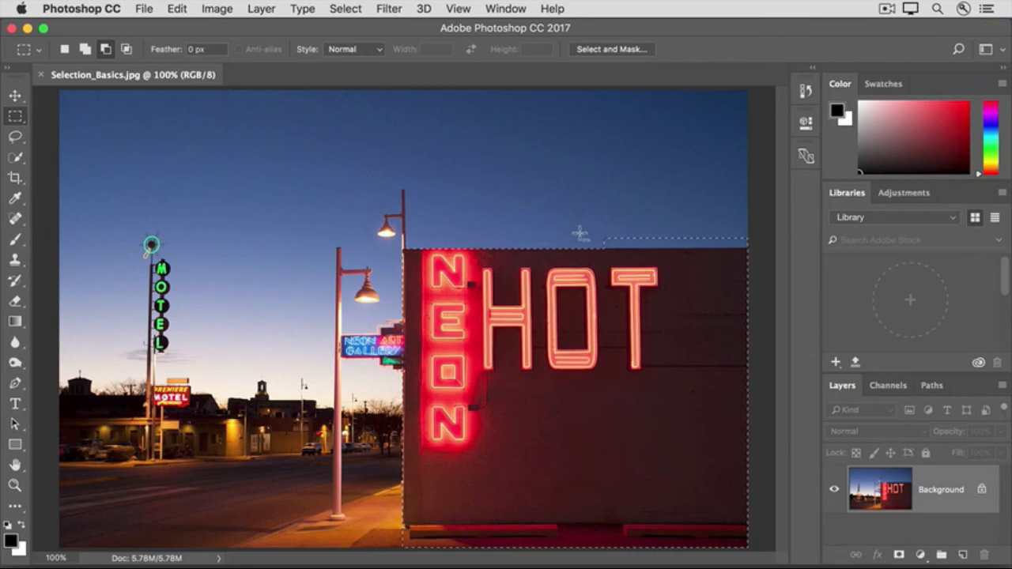
pyautogui.moveTo(667, 248); pyautogui.dragTo(754, 218)
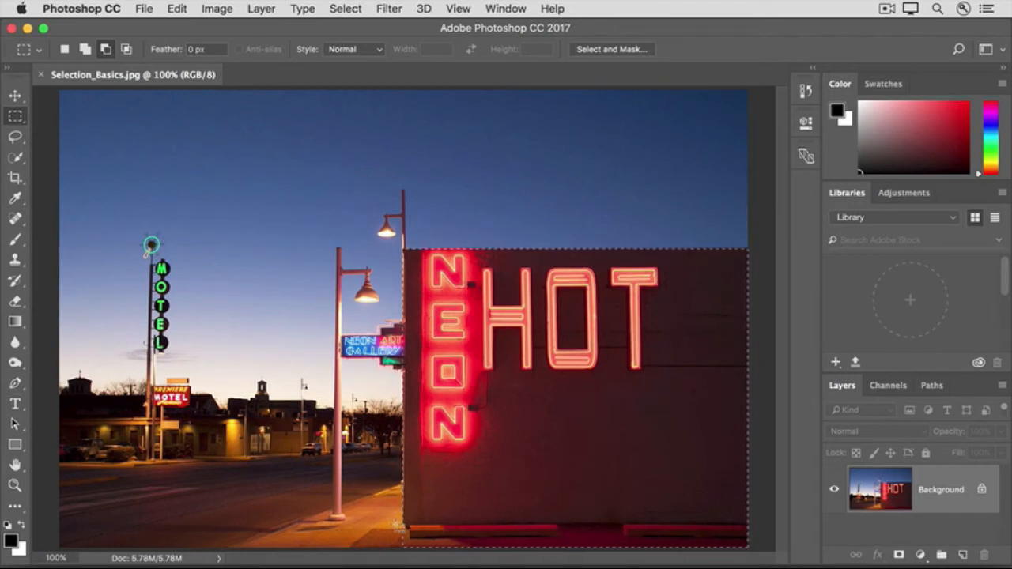
pyautogui.moveTo(403, 522); pyautogui.dragTo(795, 558)
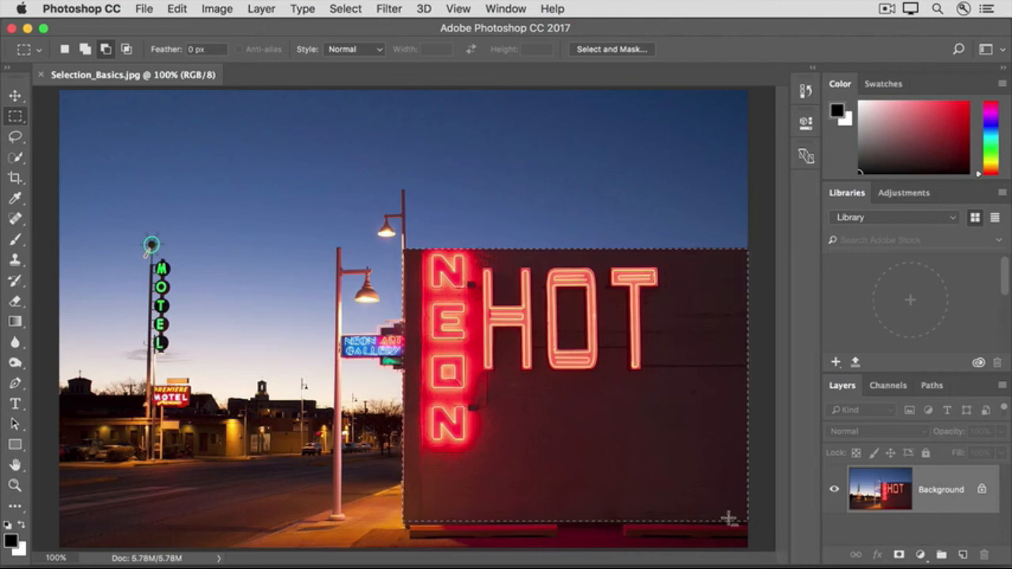
# Step: Apply a Brightness/Contrast adjustment to the selected building with brightness -80 and contrast 30
pyautogui.click(222, 11)
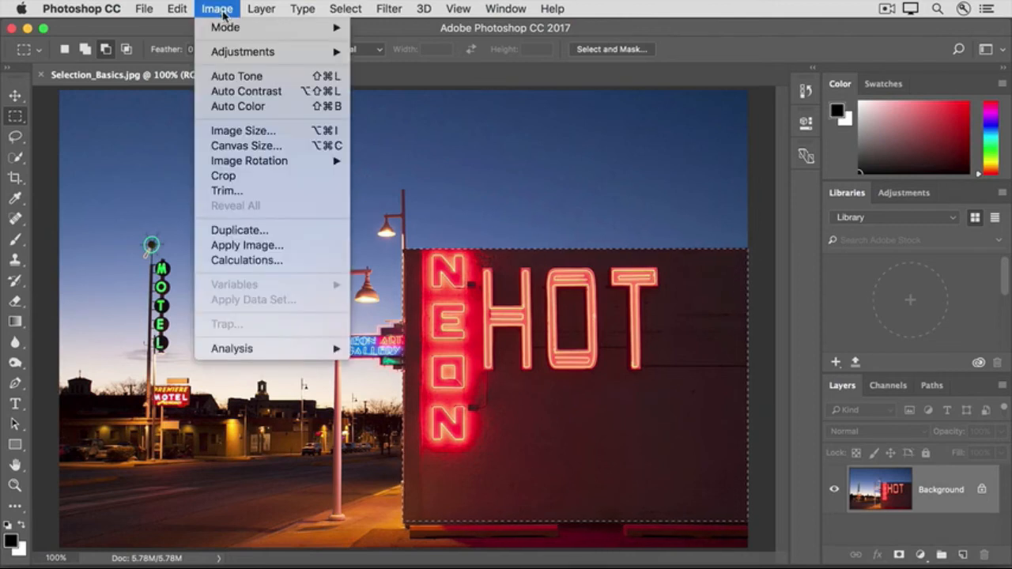
pyautogui.moveTo(247, 52)
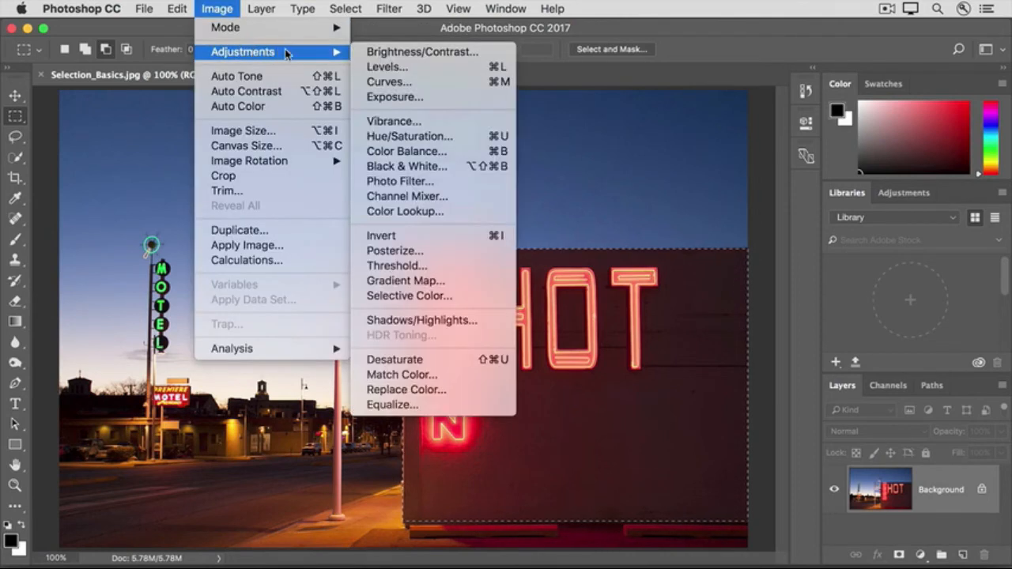
pyautogui.click(362, 52)
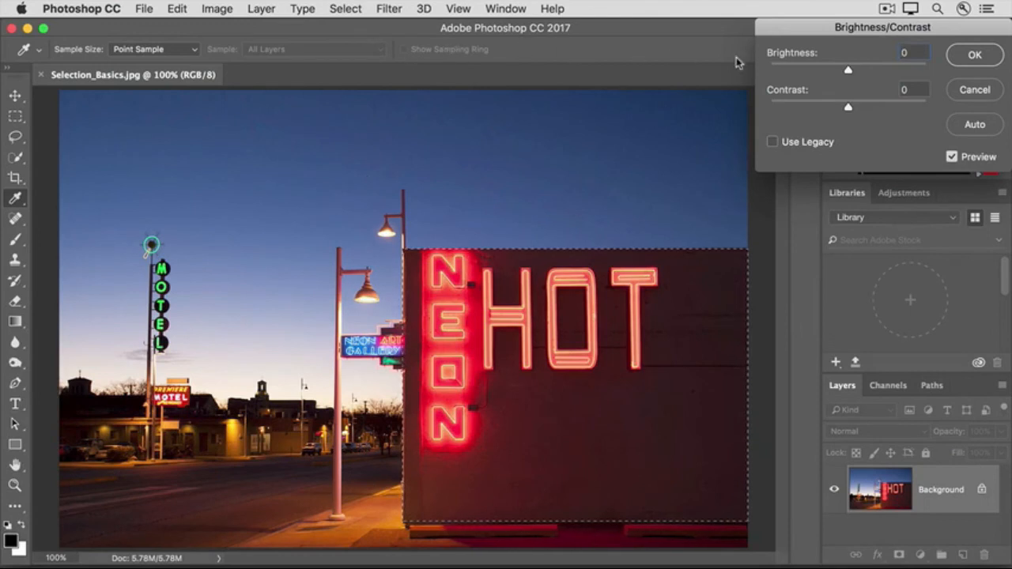
pyautogui.moveTo(849, 72); pyautogui.dragTo(807, 72)
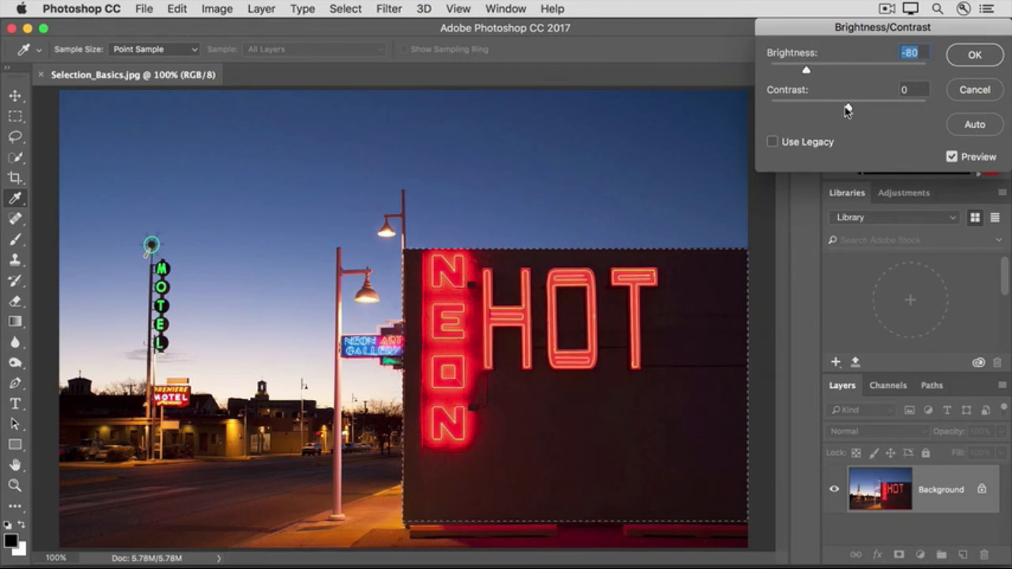
pyautogui.moveTo(847, 108); pyautogui.dragTo(872, 110)
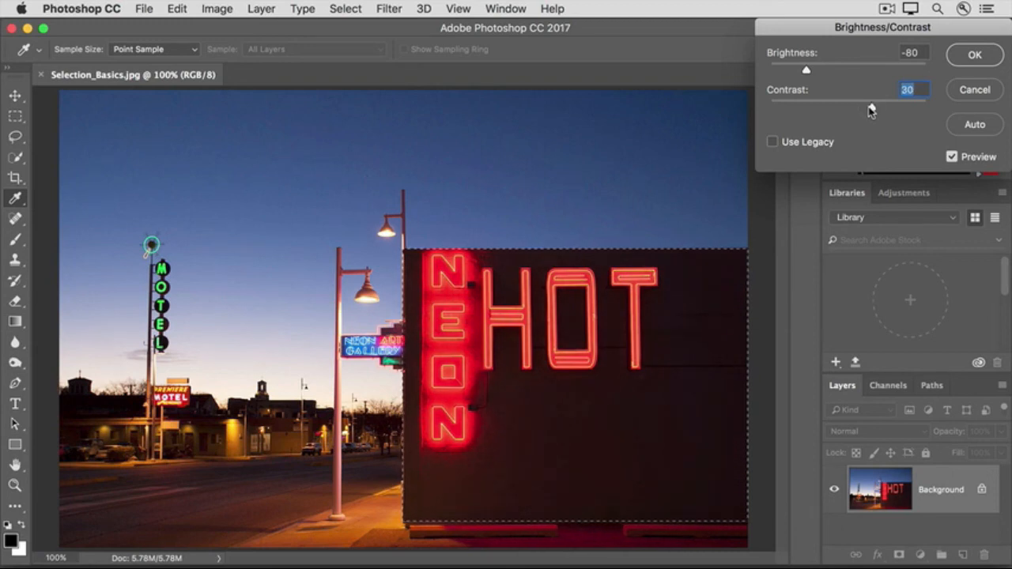
pyautogui.click(960, 58)
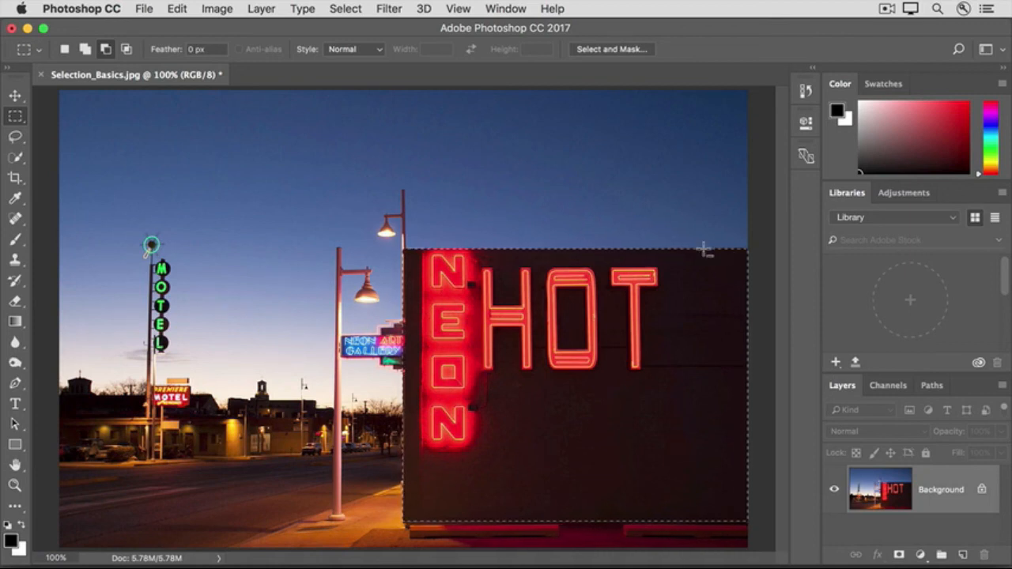
# Step: Invert the selection and apply a Brightness/Contrast adjustment with brightness 32 to the sky and street area
pyautogui.click(345, 10)
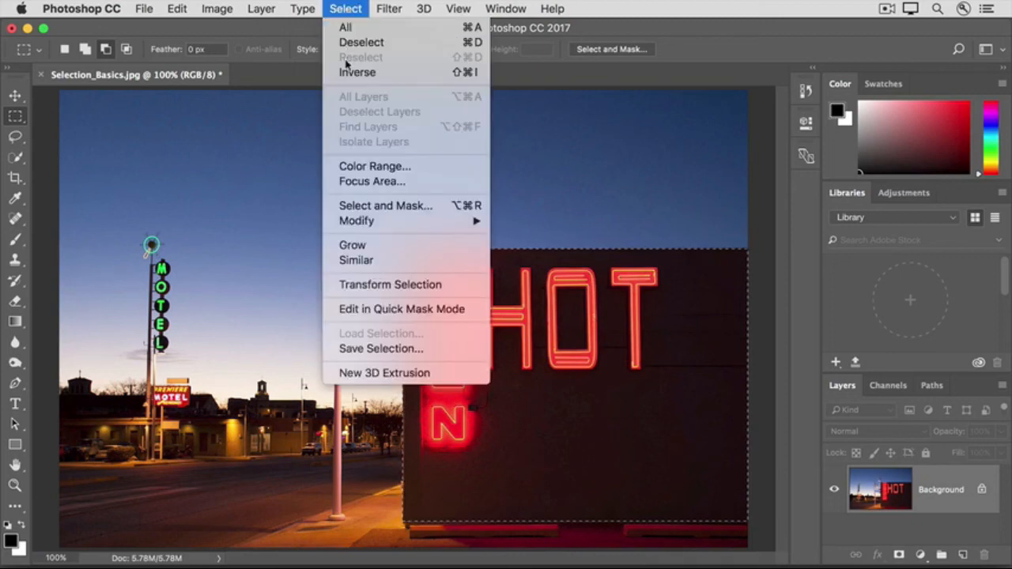
pyautogui.click(395, 72)
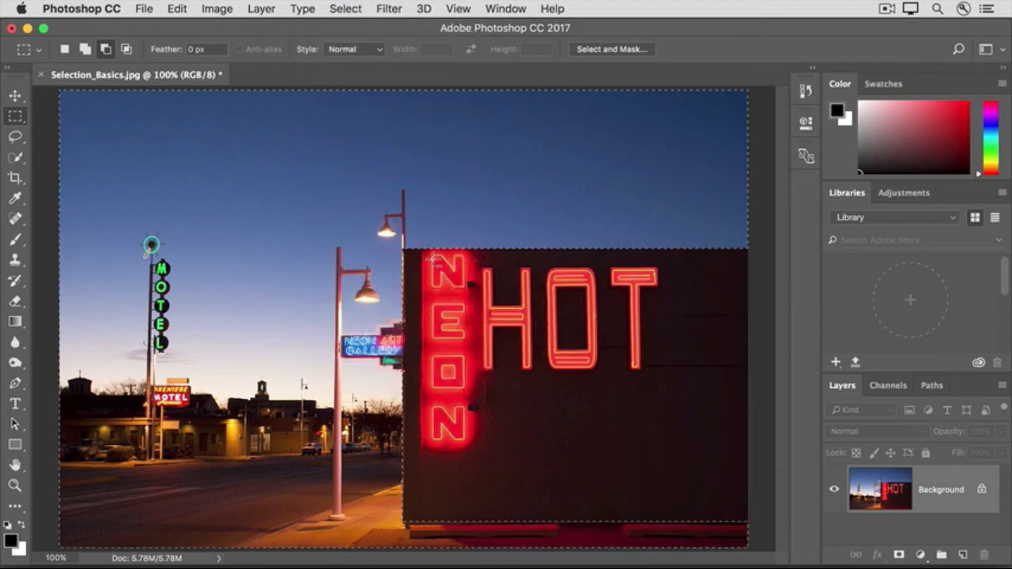
pyautogui.click(215, 9)
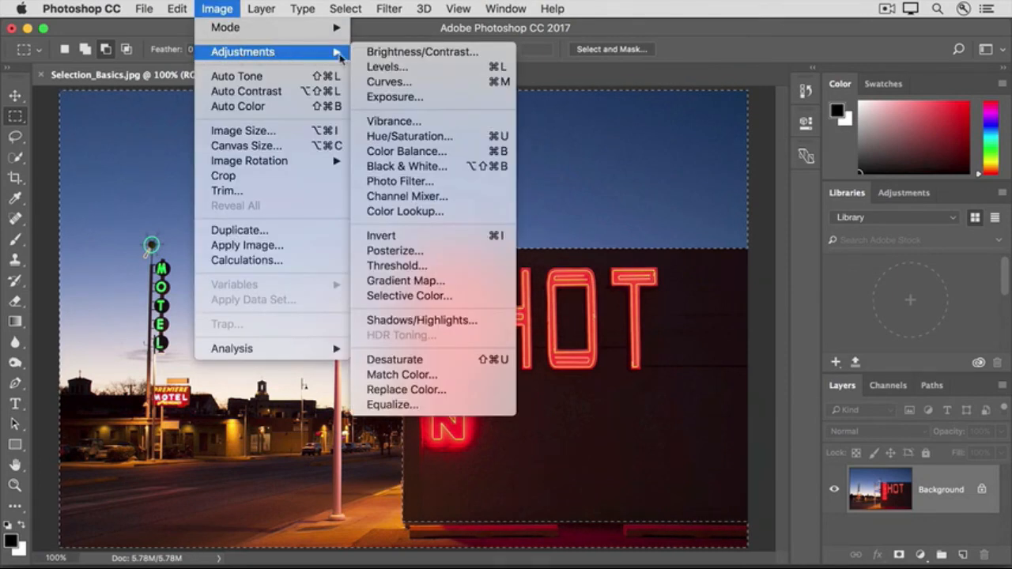
pyautogui.click(368, 53)
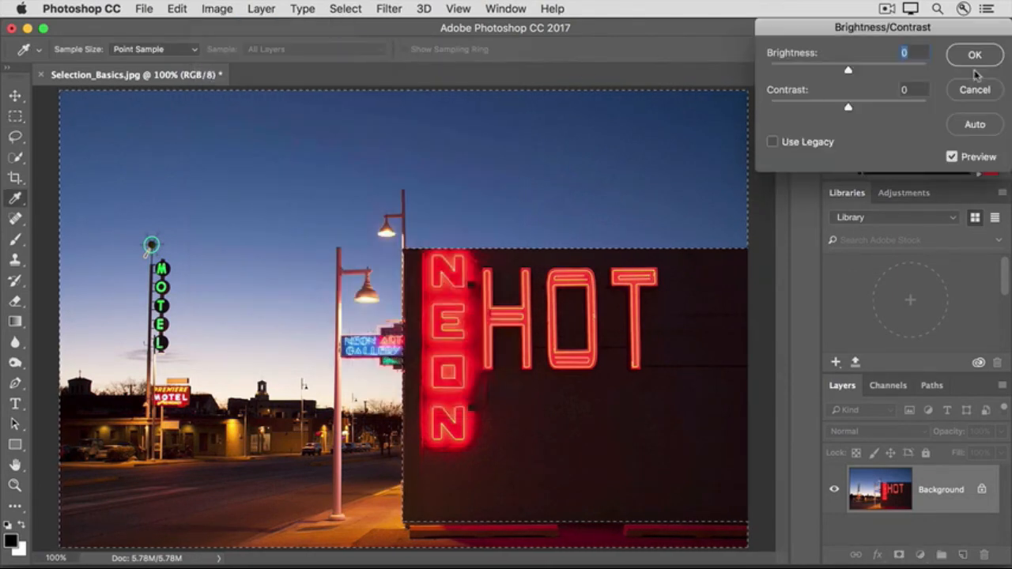
pyautogui.moveTo(847, 70); pyautogui.dragTo(865, 71)
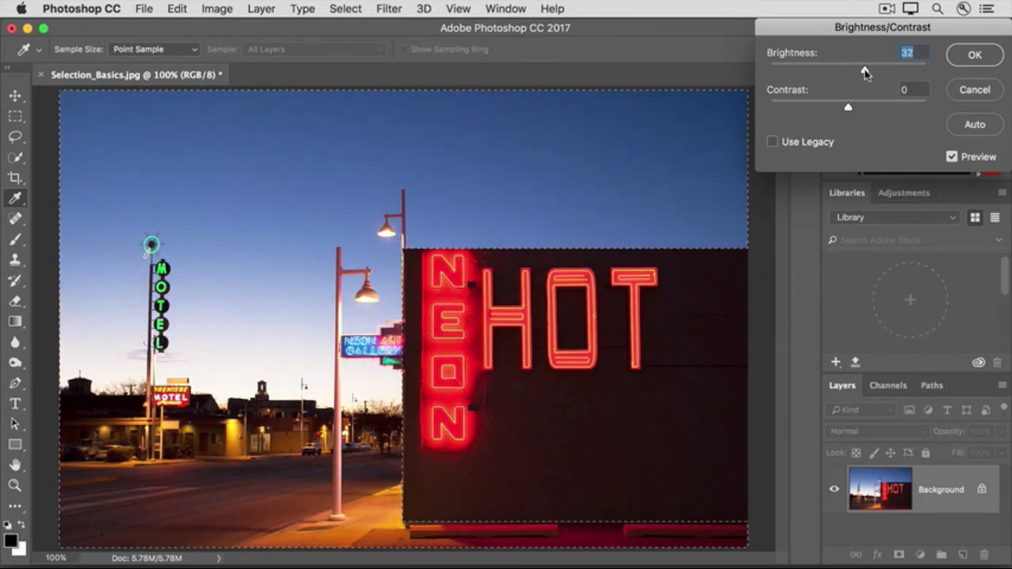
pyautogui.click(968, 57)
pyautogui.press('m')
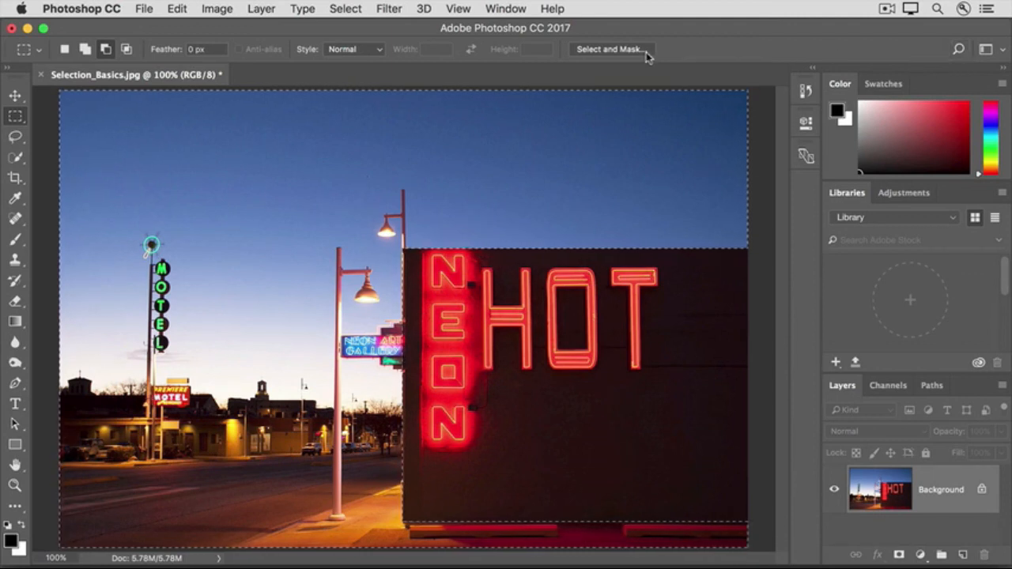
# Step: Deselect the sky and street area of the neon sign photo
pyautogui.click(345, 8)
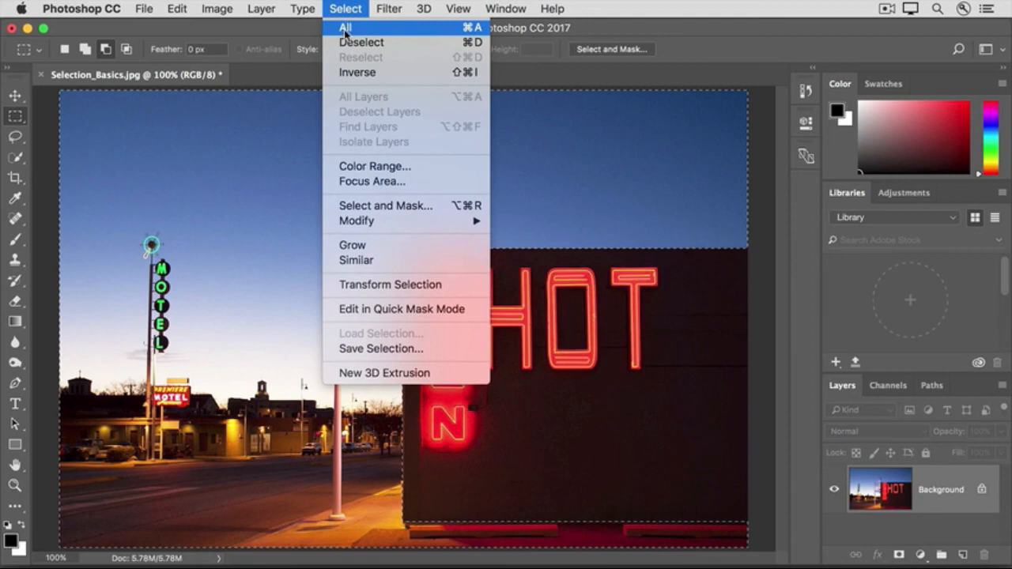
pyautogui.click(455, 45)
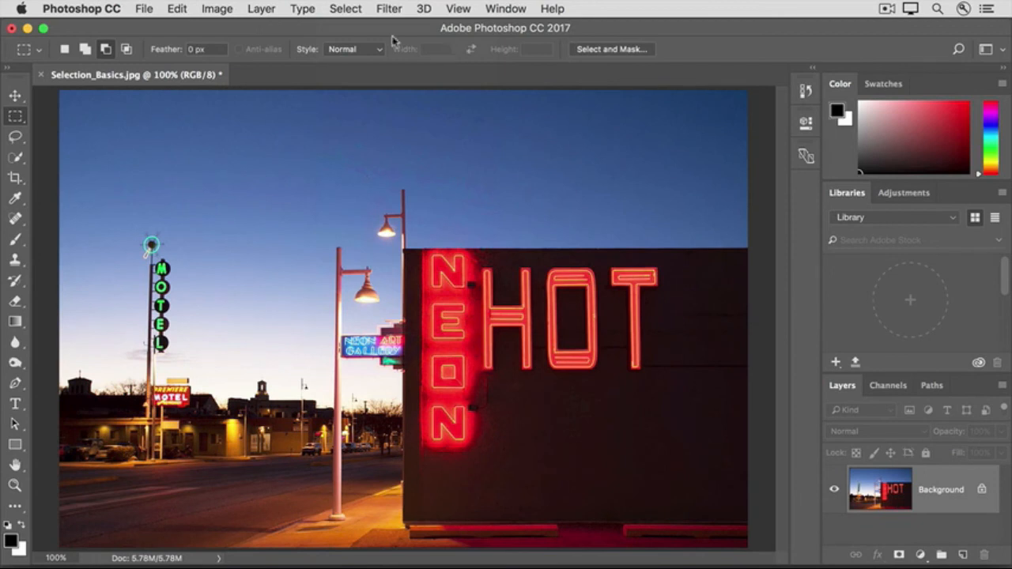
pyautogui.click(144, 10)
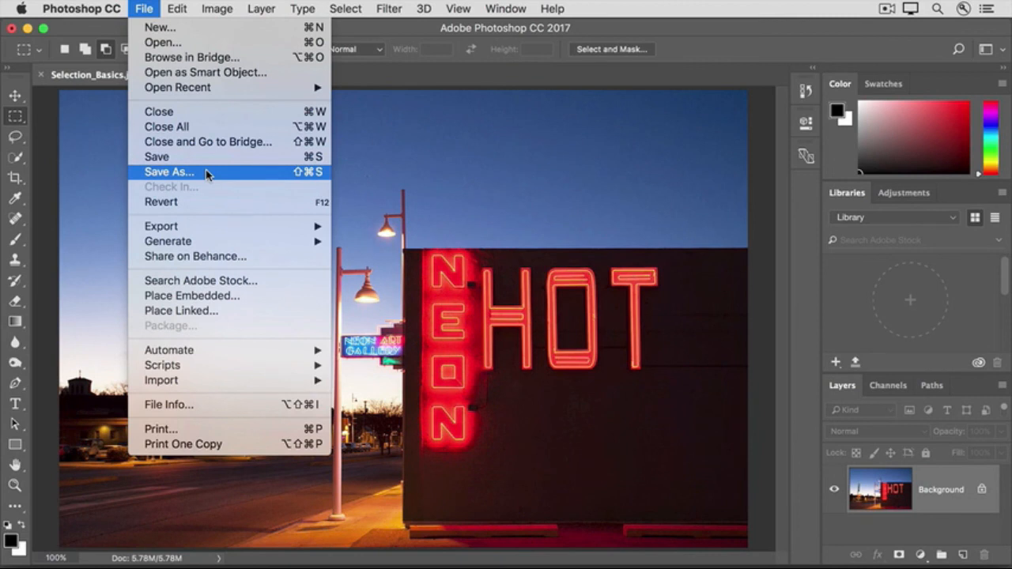
pyautogui.click(56, 101)
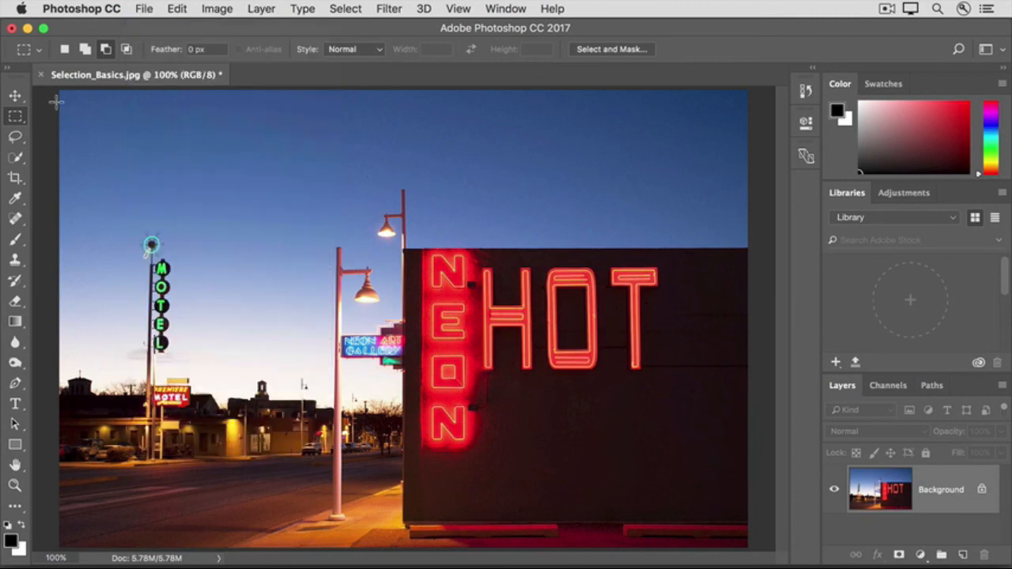